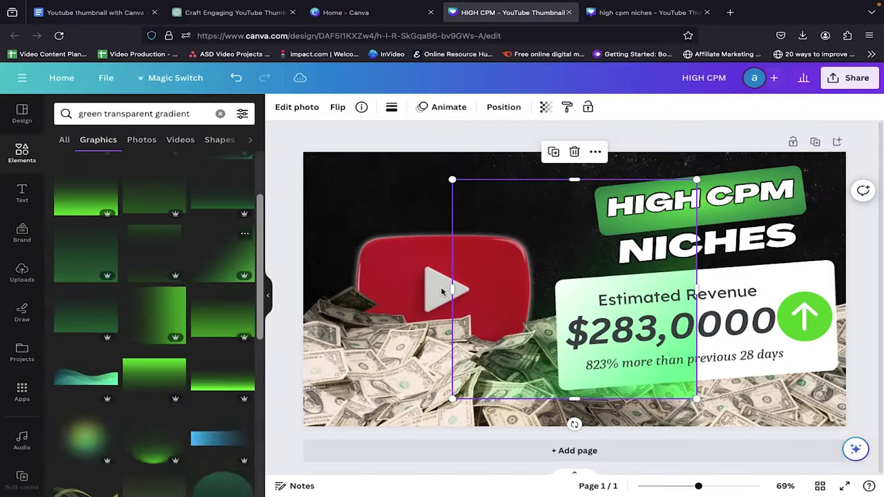
Move the green gradient onto the thumbnail's left half and flip it horizontally.
{"action": "left_click_drag", "start_coordinate": [442, 290], "coordinate": [507, 185]}
{"action": "left_click_drag", "start_coordinate": [560, 197], "coordinate": [362, 205]}
{"action": "left_click", "coordinate": [362, 137]}
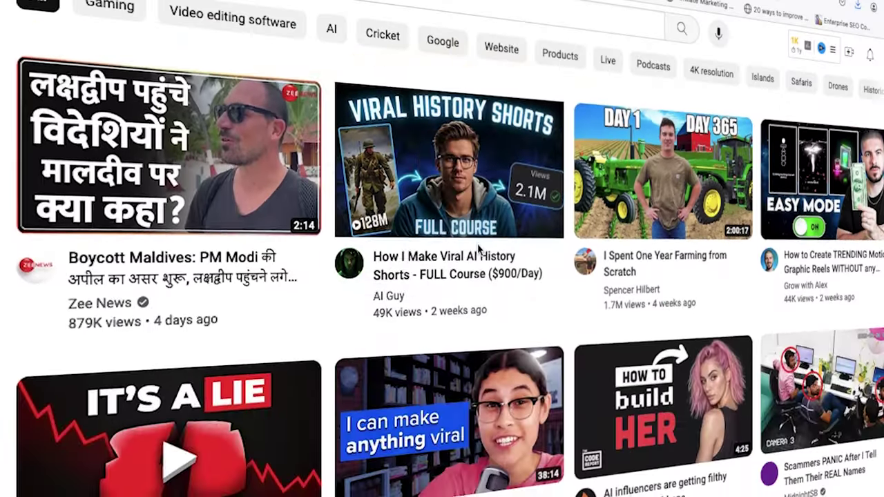
{"action": "scroll", "coordinate": [479, 250], "scroll_direction": "down", "scroll_amount": 5}
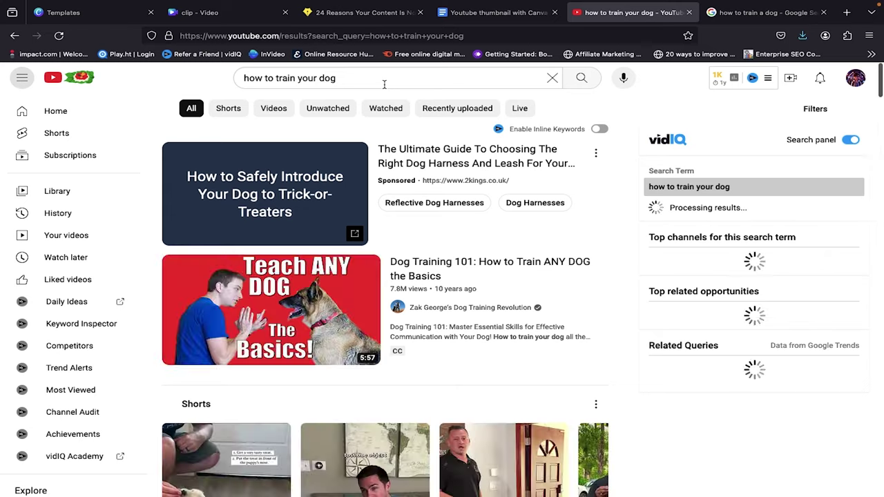
Scroll down through the 'how to train your dog' results to browse their thumbnails.
{"action": "scroll", "coordinate": [431, 276], "scroll_direction": "down", "scroll_amount": 3}
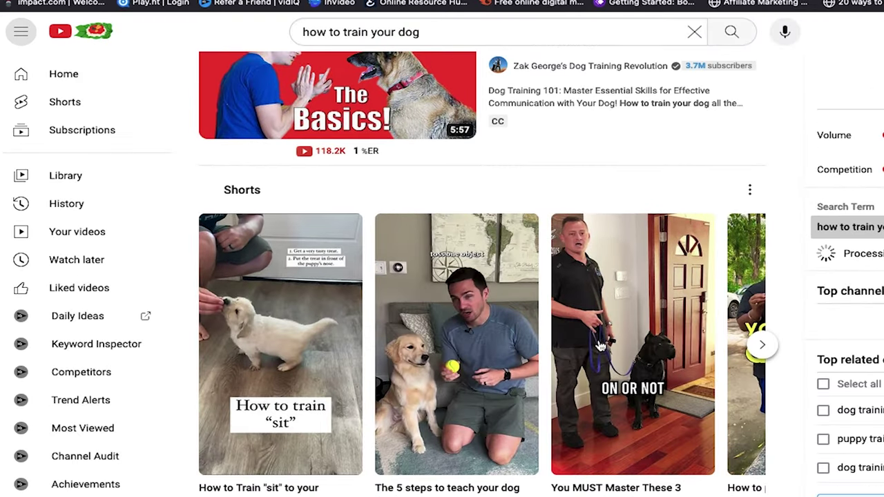
{"action": "scroll", "coordinate": [601, 345], "scroll_direction": "down", "scroll_amount": 7}
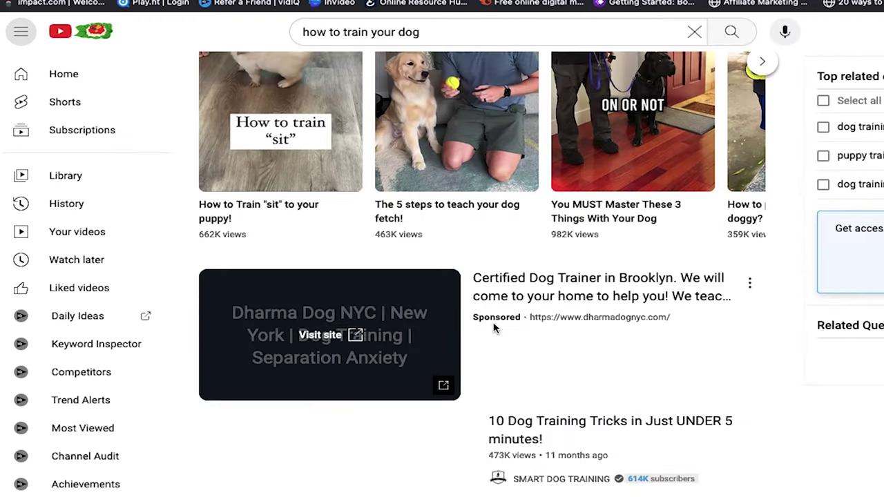
{"action": "scroll", "coordinate": [337, 294], "scroll_direction": "down", "scroll_amount": 3}
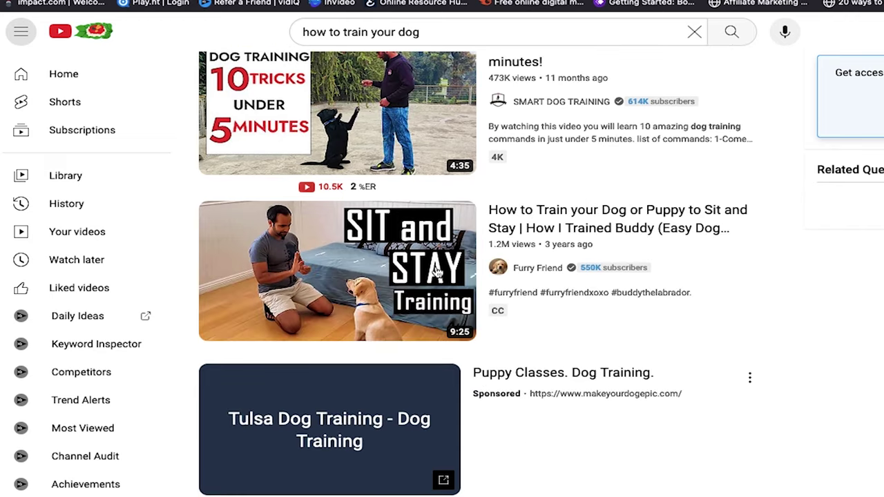
{"action": "scroll", "coordinate": [485, 347], "scroll_direction": "down", "scroll_amount": 4}
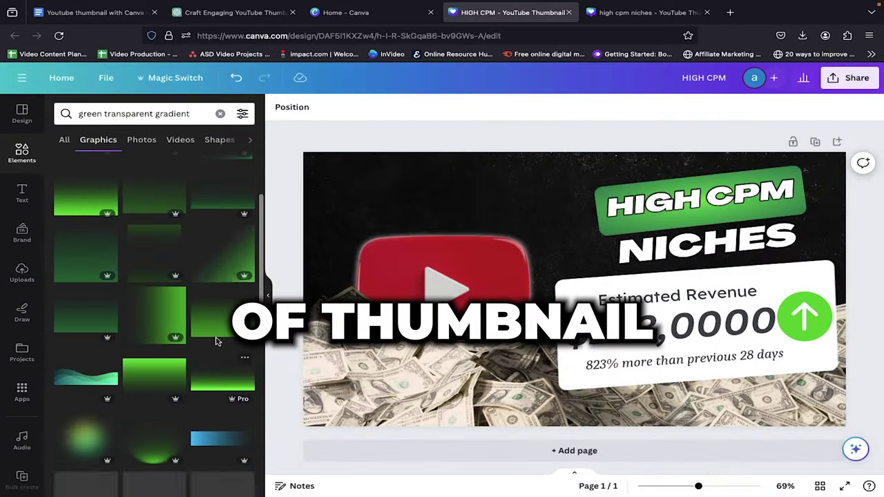
Enlarge the green gradient toward the top left, then create a new YouTube Thumbnail design.
{"action": "left_click_drag", "start_coordinate": [223, 256], "coordinate": [697, 256]}
{"action": "left_click_drag", "start_coordinate": [607, 204], "coordinate": [536, 168]}
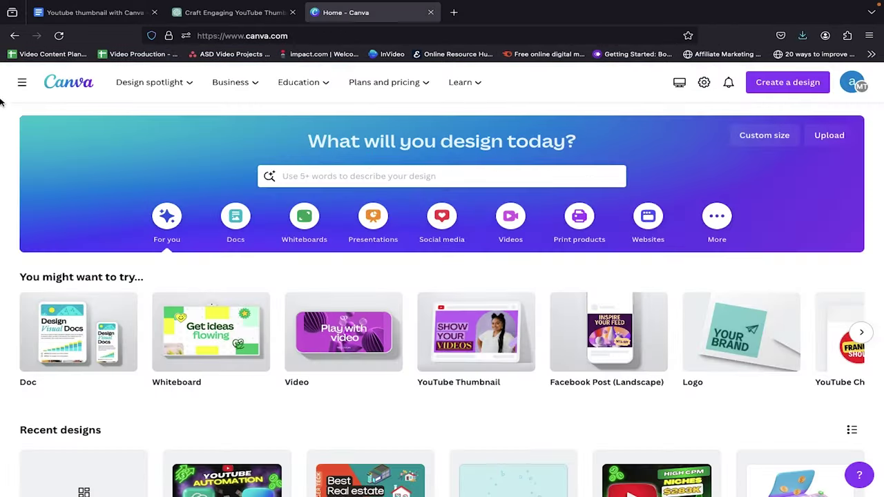
{"action": "left_click", "coordinate": [787, 82]}
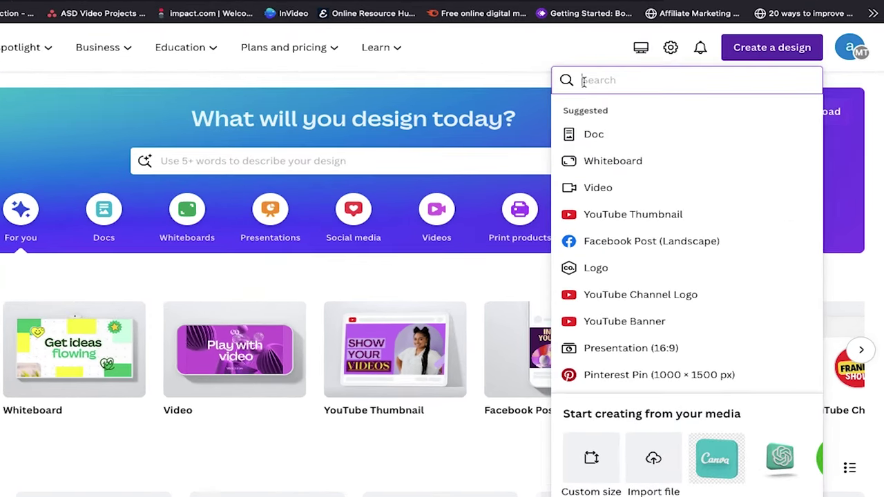
{"action": "type", "text": "youtub"}
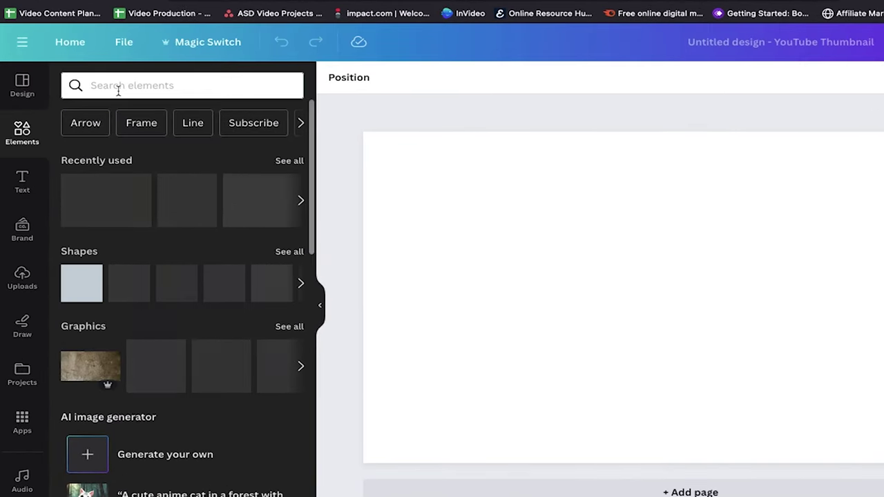
Rerun the 'Black wall texture' element search and set that texture as the page background.
{"action": "left_click", "coordinate": [110, 104]}
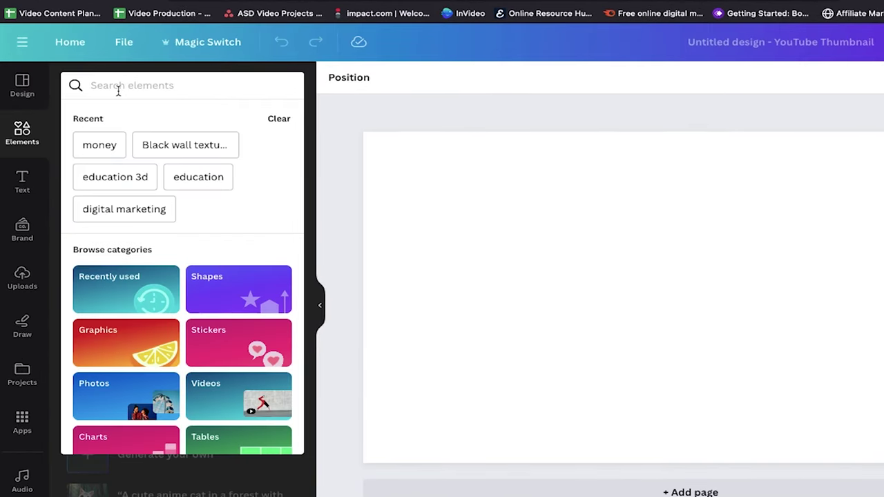
{"action": "left_click", "coordinate": [169, 146]}
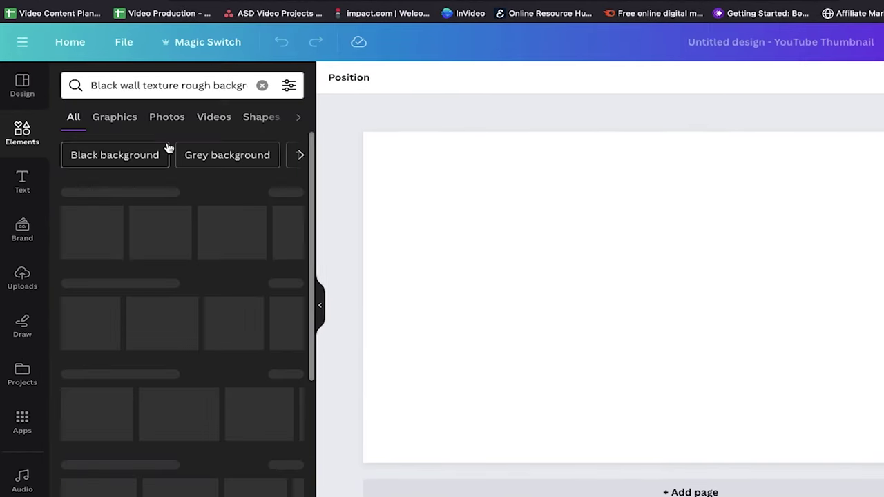
{"action": "left_click", "coordinate": [158, 230]}
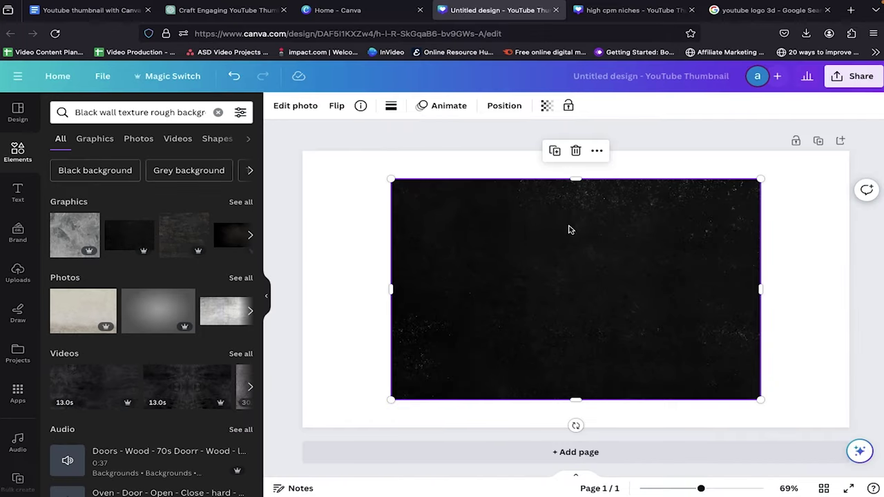
{"action": "right_click", "coordinate": [569, 230]}
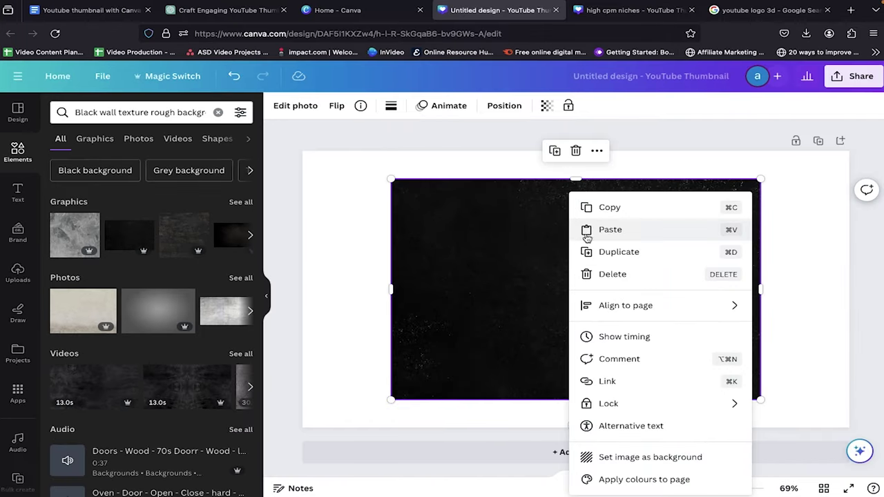
{"action": "left_click", "coordinate": [645, 459]}
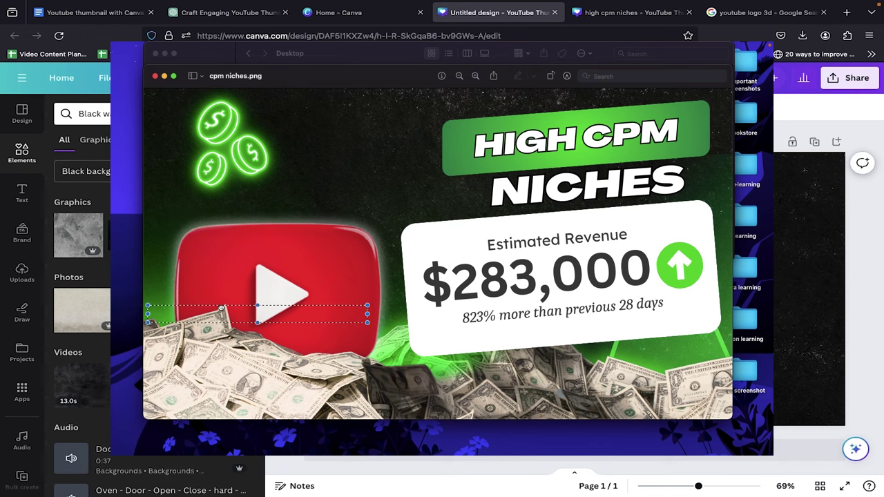
Save the Iconfinder 3D YouTube logo from Google Images as PNG 'youtube logo' in Downloads.
{"action": "left_click", "coordinate": [763, 12]}
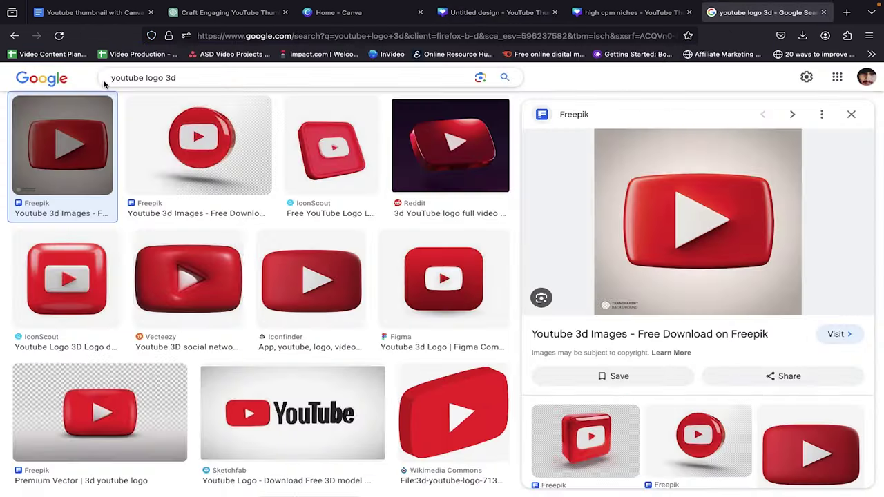
{"action": "left_click", "coordinate": [209, 77]}
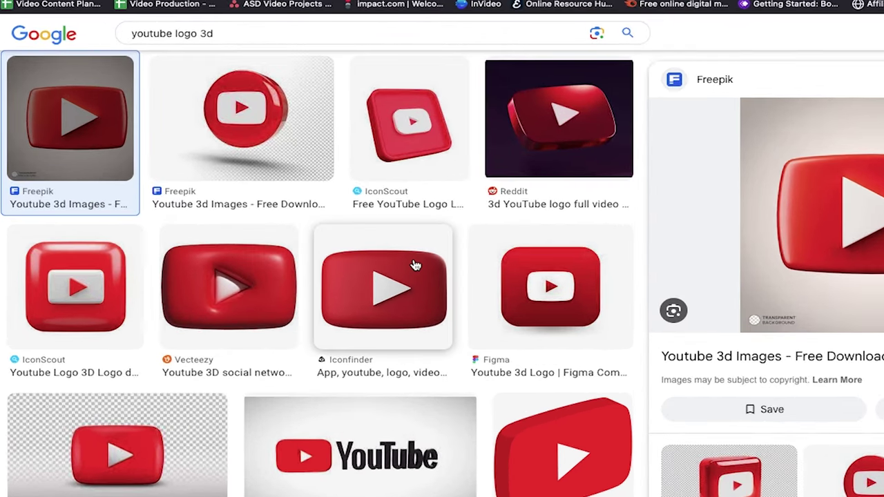
{"action": "left_click", "coordinate": [415, 266]}
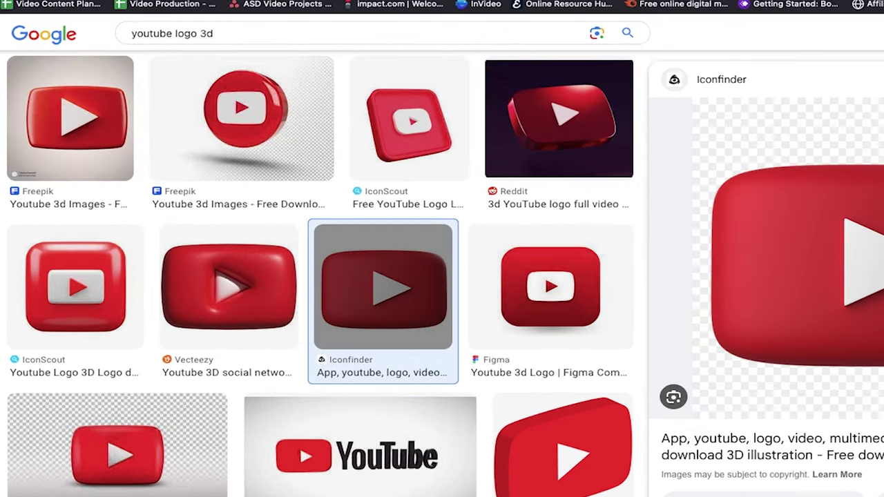
{"action": "right_click", "coordinate": [877, 262]}
{"action": "left_click", "coordinate": [883, 420]}
{"action": "type", "text": "youtube logo"}
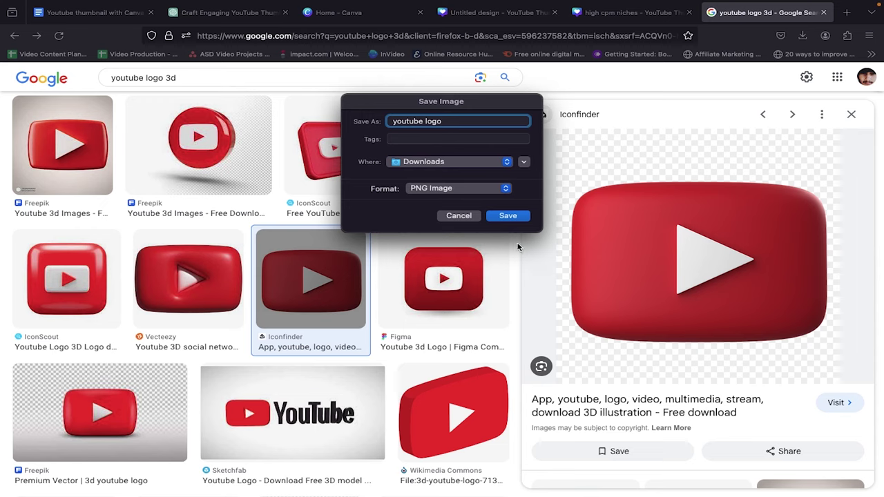
{"action": "left_click", "coordinate": [507, 216]}
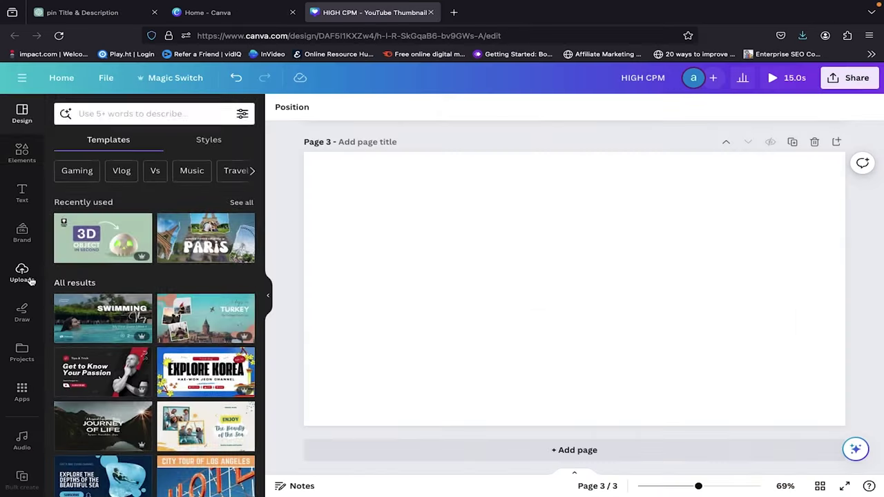
{"action": "left_click", "coordinate": [21, 273]}
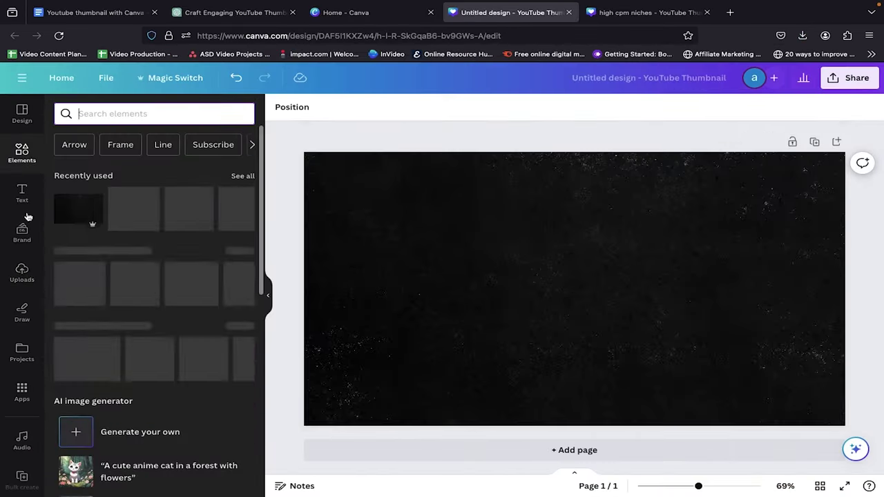
Add the uploaded 3D YouTube logo, enlarge it and place it left of centre.
{"action": "left_click", "coordinate": [21, 272]}
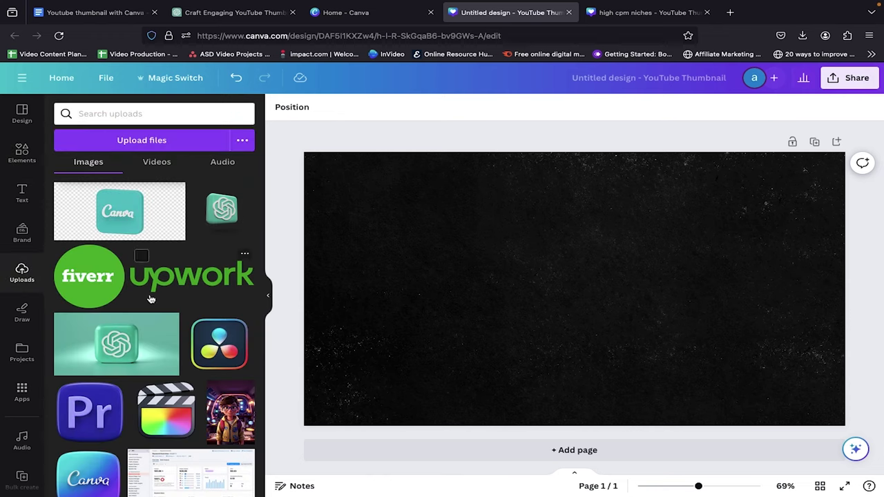
{"action": "scroll", "coordinate": [150, 298], "scroll_direction": "down", "scroll_amount": 20}
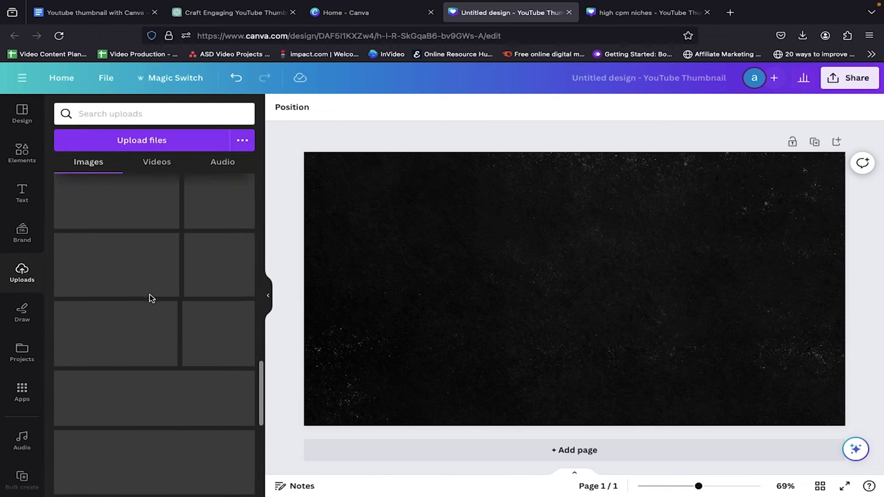
{"action": "left_click", "coordinate": [224, 202]}
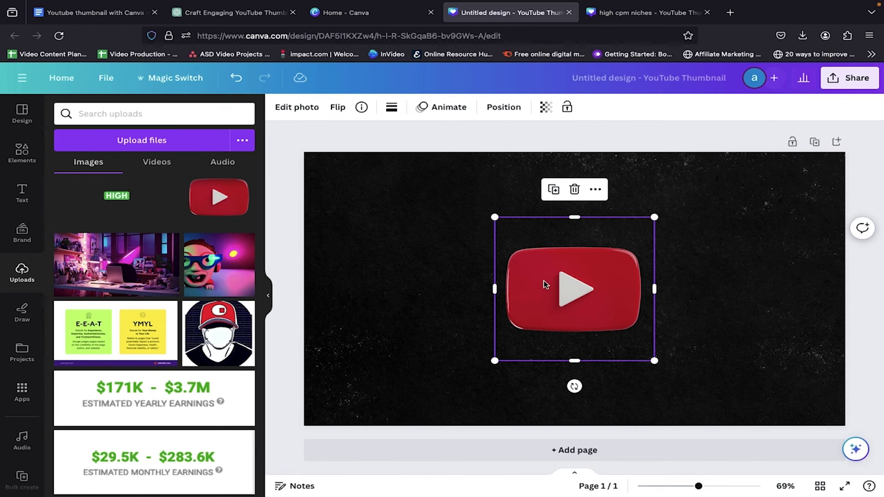
{"action": "mouse_move", "coordinate": [546, 286]}
{"action": "left_mouse_down"}
{"action": "mouse_move", "coordinate": [398, 272]}
{"action": "mouse_move", "coordinate": [541, 289]}
{"action": "mouse_move", "coordinate": [598, 284]}
{"action": "mouse_move", "coordinate": [550, 279]}
{"action": "left_mouse_up"}
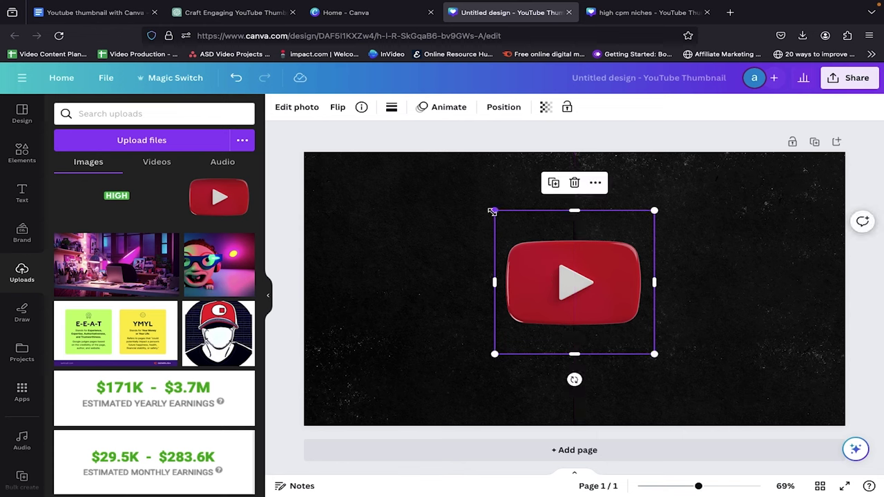
{"action": "left_click_drag", "start_coordinate": [492, 212], "coordinate": [444, 166]}
{"action": "left_click_drag", "start_coordinate": [657, 356], "coordinate": [703, 397]}
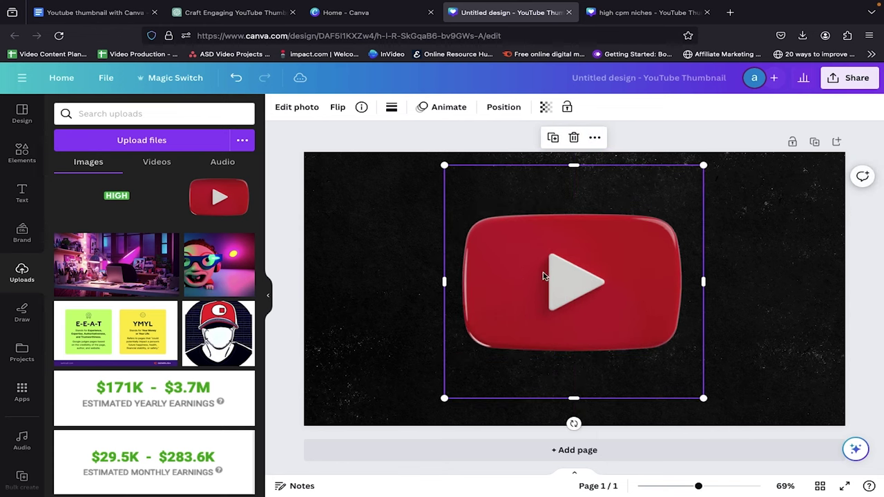
{"action": "left_click_drag", "start_coordinate": [545, 275], "coordinate": [448, 284]}
{"action": "left_click_drag", "start_coordinate": [79, 192], "coordinate": [374, 382]}
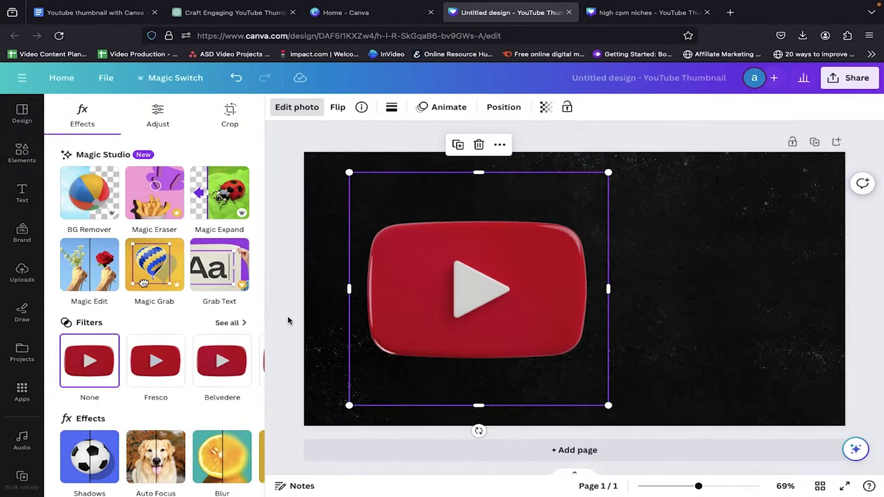
Give the YouTube logo a Shadows glow effect coloured #FFFFFF, then deselect it.
{"action": "left_click", "coordinate": [308, 109]}
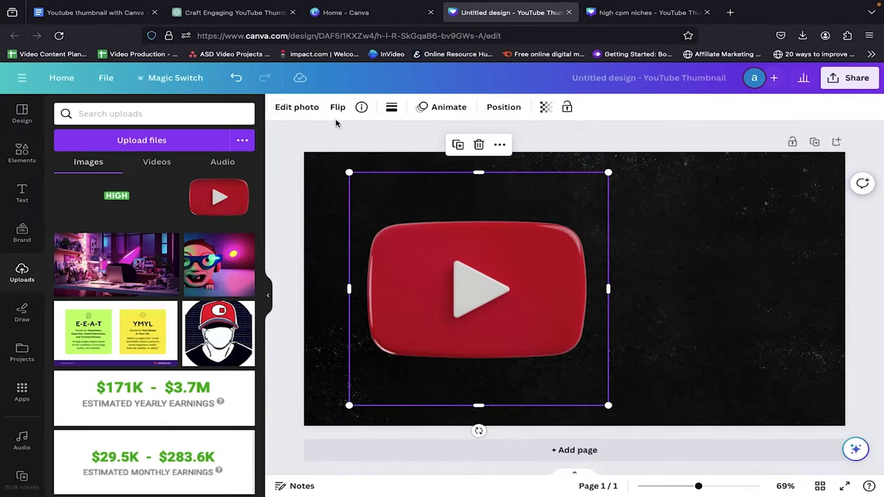
{"action": "left_click", "coordinate": [305, 110]}
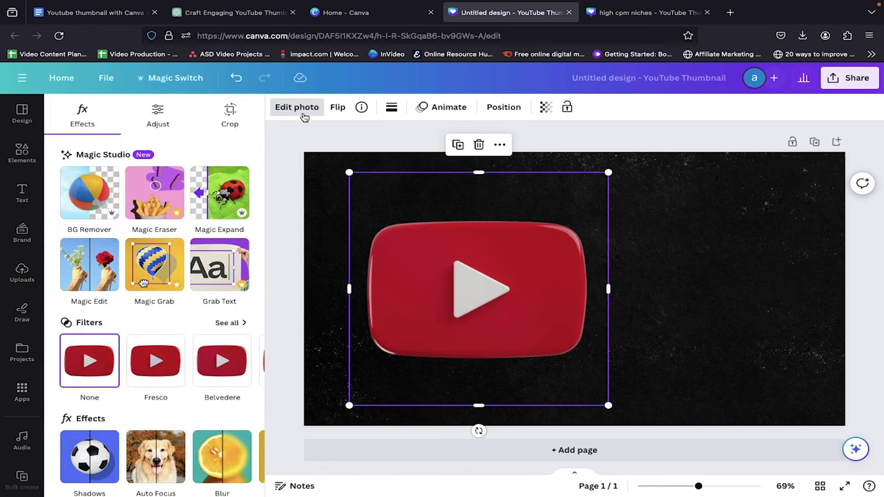
{"action": "scroll", "coordinate": [93, 337], "scroll_direction": "down", "scroll_amount": 3}
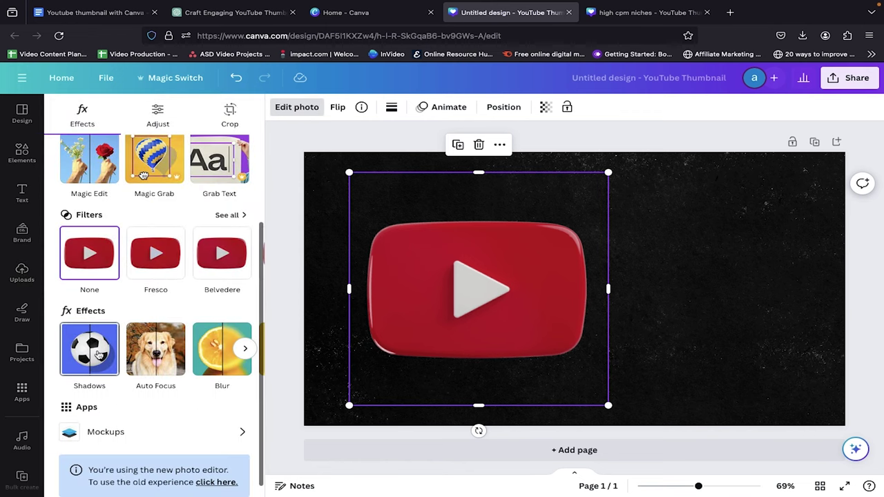
{"action": "left_click", "coordinate": [97, 353]}
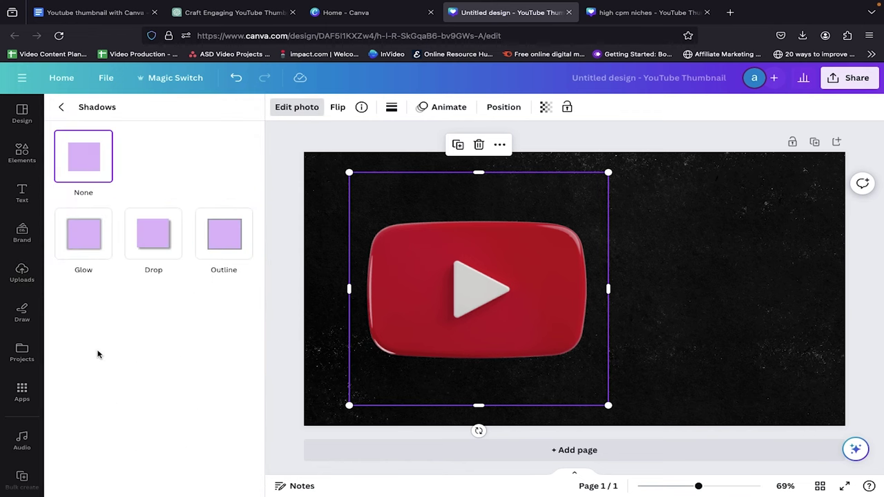
{"action": "left_click", "coordinate": [82, 232]}
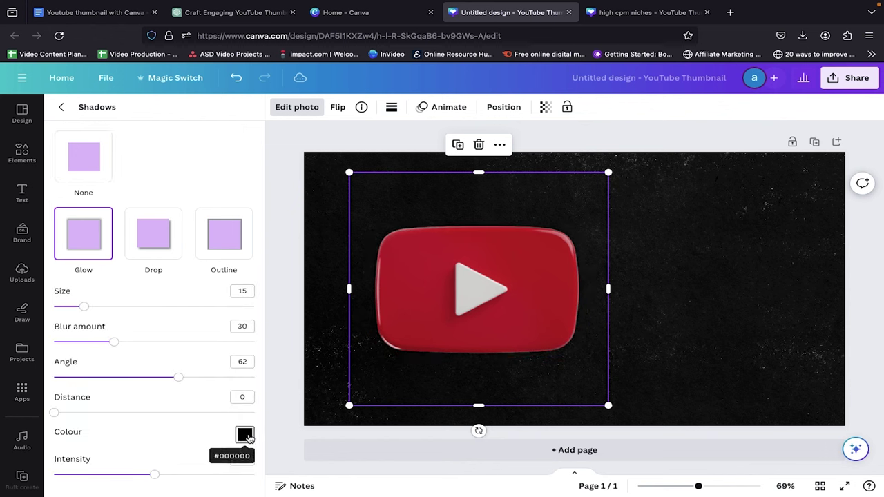
{"action": "left_click", "coordinate": [242, 435]}
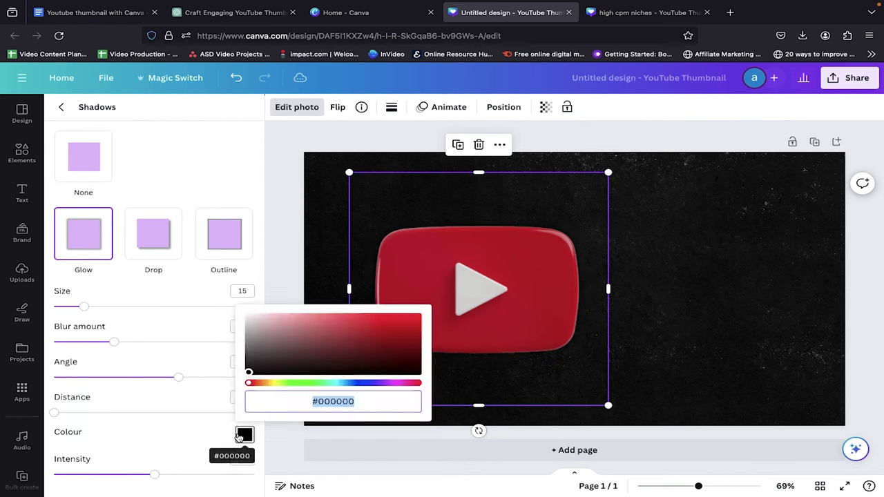
{"action": "type", "text": "#FFFFFF"}
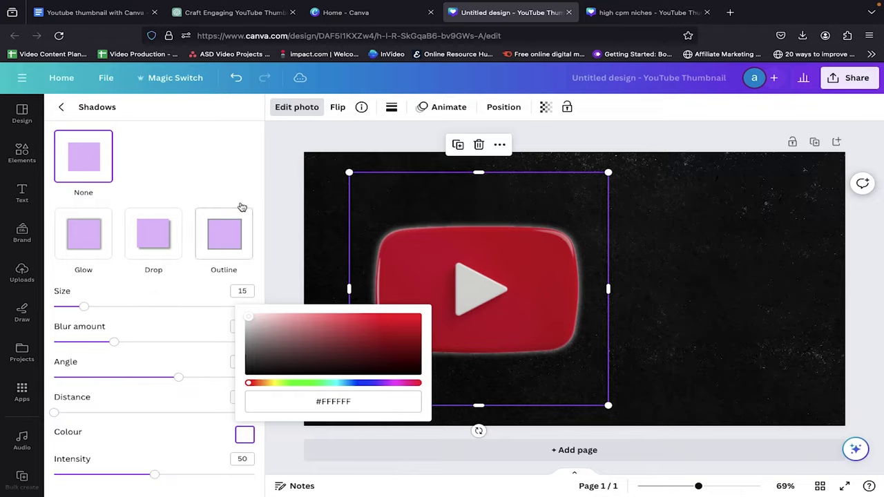
{"action": "left_click", "coordinate": [277, 194]}
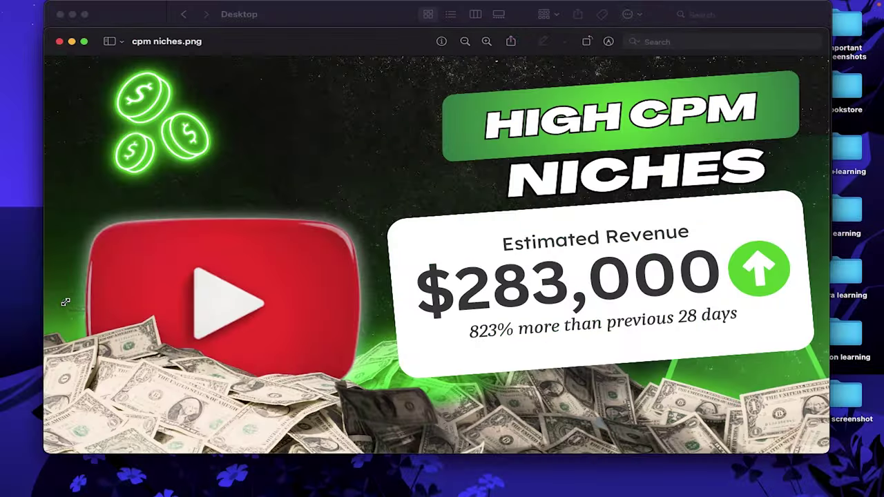
{"action": "left_click_drag", "start_coordinate": [65, 302], "coordinate": [831, 454]}
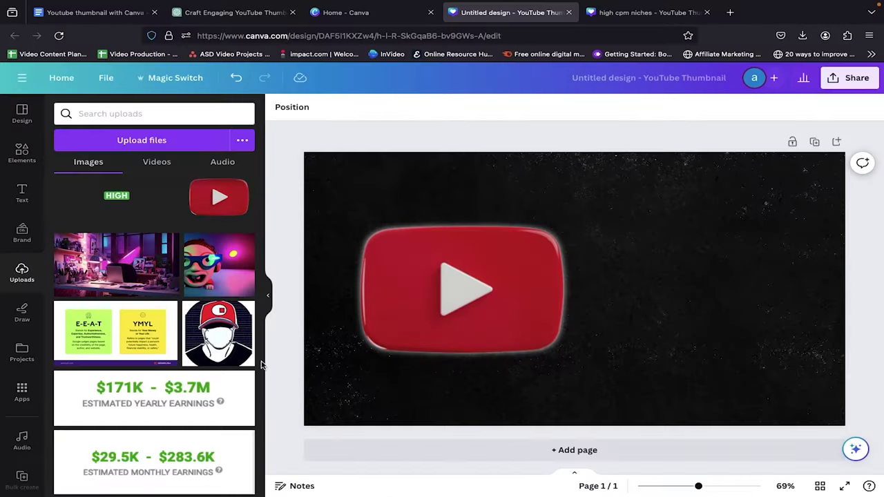
Add the pile of money photo from the 'money' Photos results and remove its background.
{"action": "left_click", "coordinate": [24, 153]}
{"action": "left_click", "coordinate": [121, 114]}
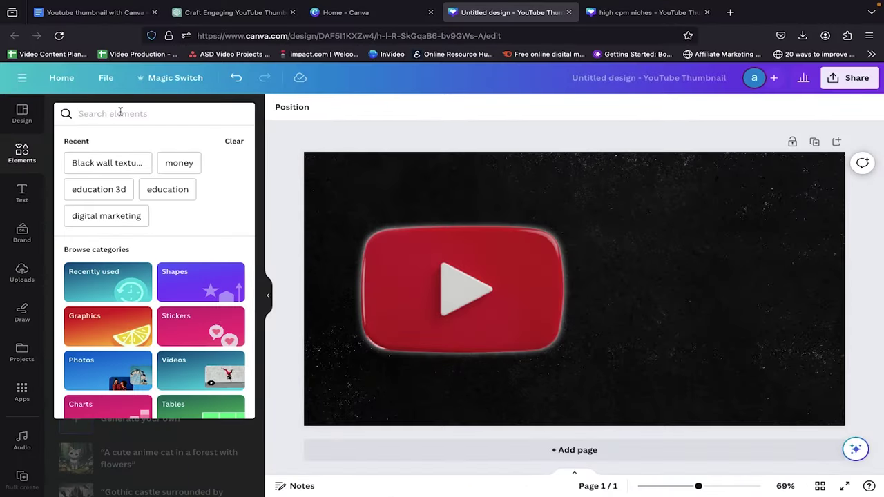
{"action": "left_click", "coordinate": [179, 165]}
{"action": "left_click", "coordinate": [143, 141]}
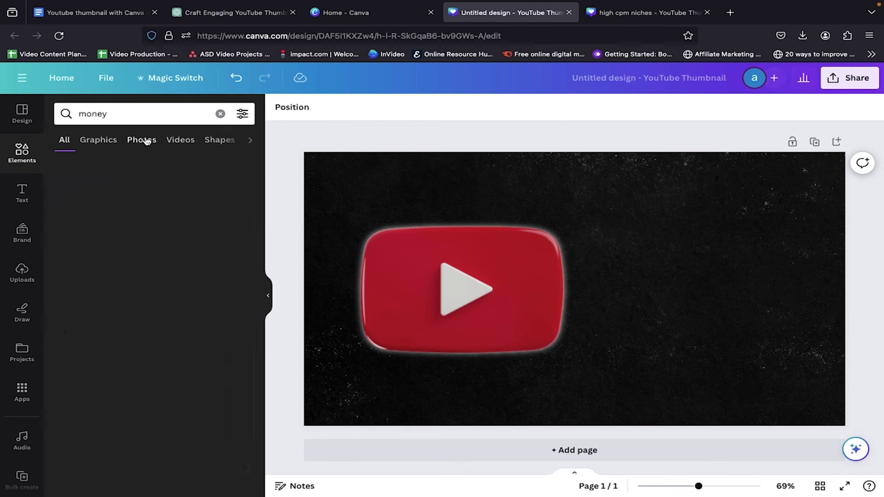
{"action": "scroll", "coordinate": [127, 259], "scroll_direction": "down", "scroll_amount": 5}
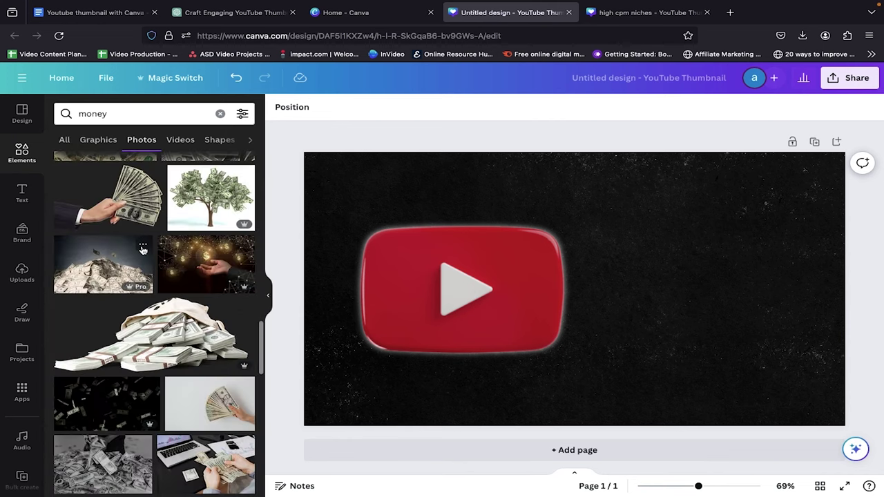
{"action": "left_click", "coordinate": [143, 247]}
{"action": "left_click", "coordinate": [102, 259]}
{"action": "left_click", "coordinate": [102, 260]}
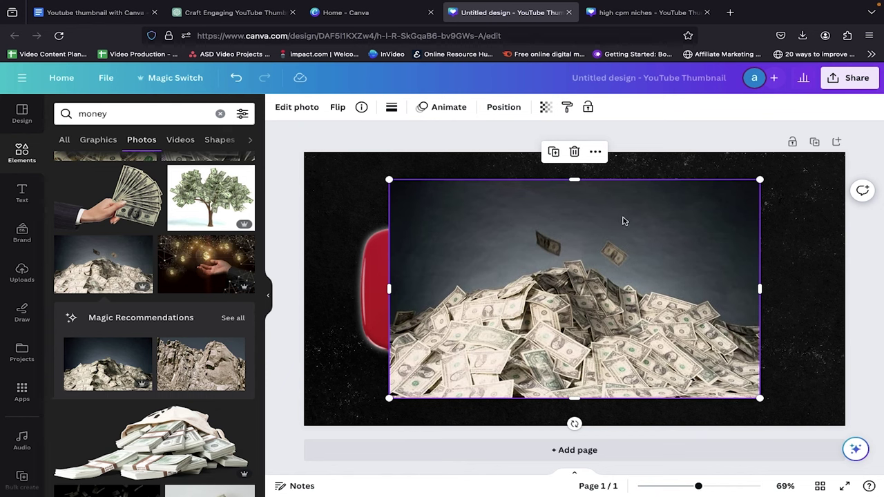
{"action": "left_click", "coordinate": [299, 109]}
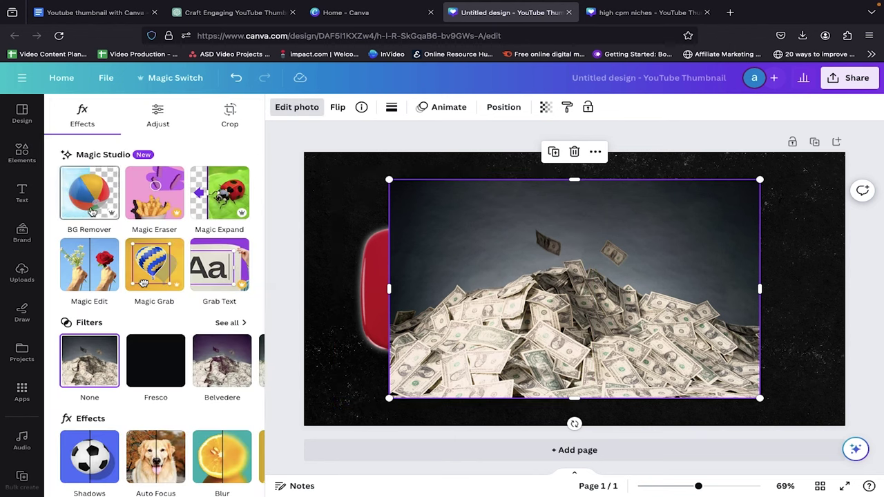
{"action": "left_click", "coordinate": [92, 211]}
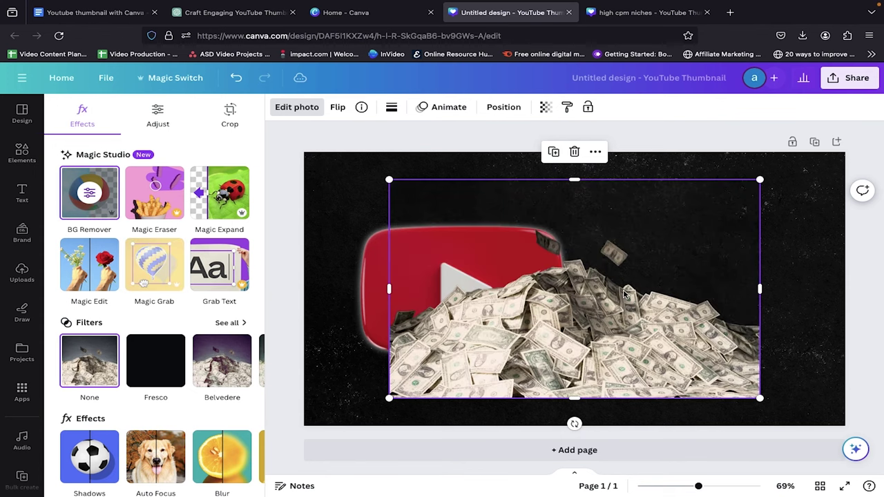
Enlarge, crop and tilt the money cut-out along the thumbnail's bottom, undoing the last stretch.
{"action": "left_click_drag", "start_coordinate": [609, 328], "coordinate": [637, 354]}
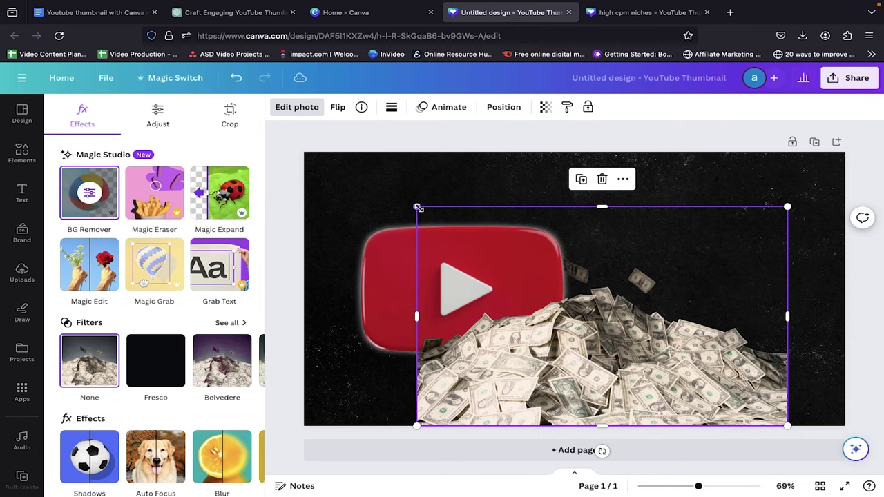
{"action": "left_click_drag", "start_coordinate": [416, 207], "coordinate": [324, 152]}
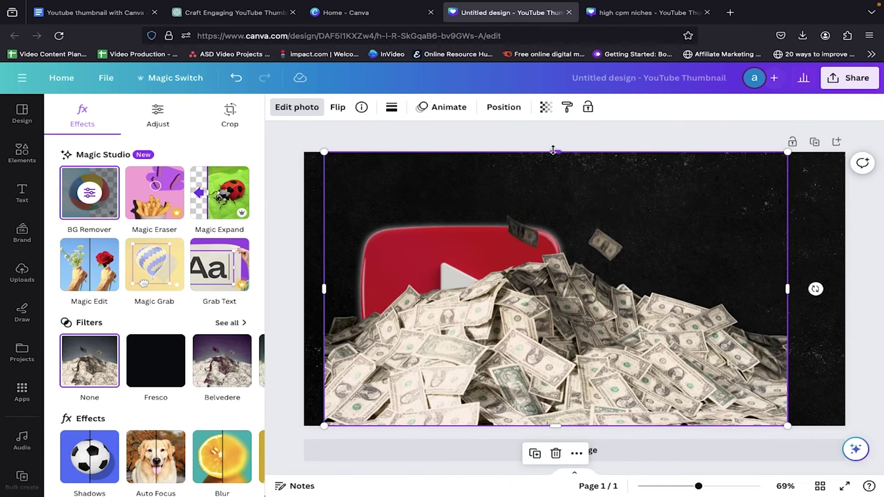
{"action": "left_click_drag", "start_coordinate": [552, 194], "coordinate": [556, 251]}
{"action": "left_click_drag", "start_coordinate": [555, 450], "coordinate": [481, 409]}
{"action": "scroll", "coordinate": [456, 380], "scroll_direction": "down", "scroll_amount": 5}
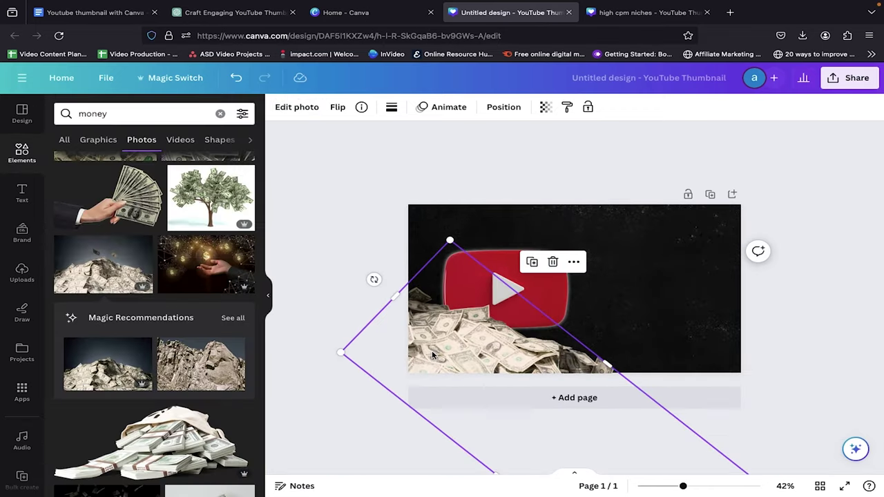
{"action": "left_click_drag", "start_coordinate": [374, 279], "coordinate": [379, 310]}
{"action": "left_click", "coordinate": [379, 310]}
{"action": "left_click", "coordinate": [651, 293]}
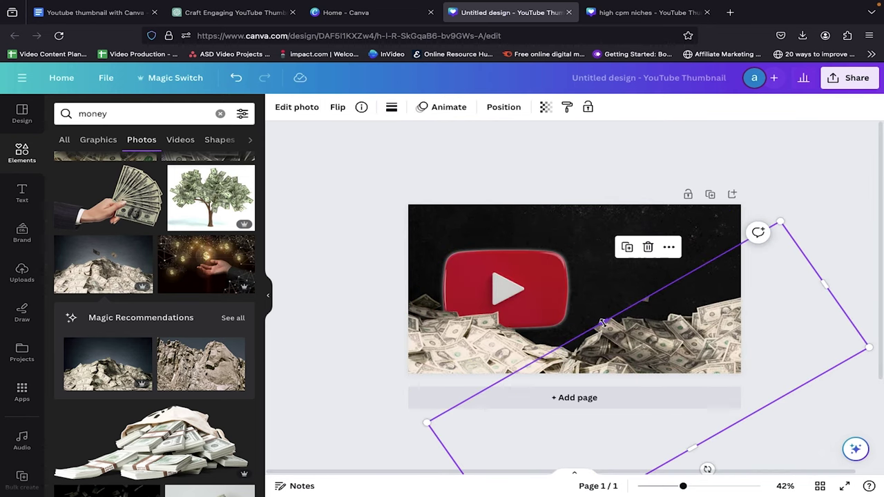
{"action": "left_click_drag", "start_coordinate": [607, 330], "coordinate": [584, 387]}
{"action": "key", "text": "ctrl+z"}
{"action": "key", "text": "ctrl+z"}
{"action": "key", "text": "ctrl+z"}
{"action": "key", "text": "ctrl+z"}
{"action": "key", "text": "ctrl+z"}
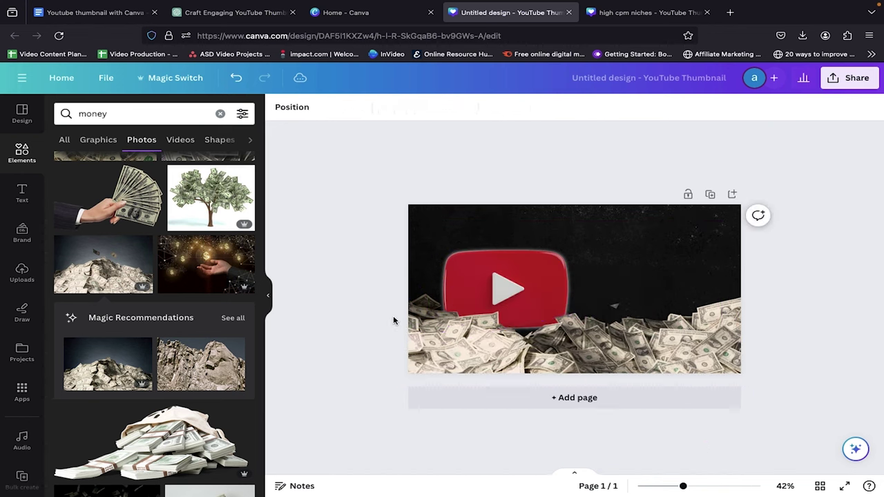
{"action": "left_click", "coordinate": [517, 279]}
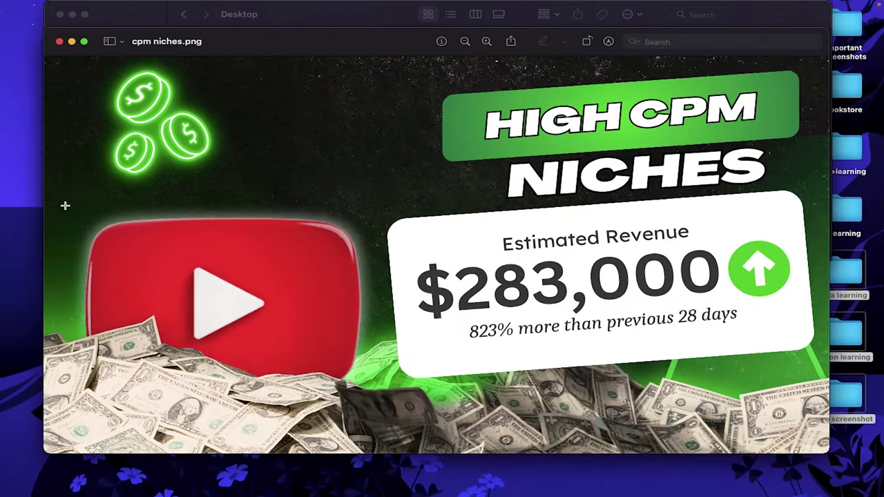
{"action": "left_click_drag", "start_coordinate": [64, 204], "coordinate": [358, 377]}
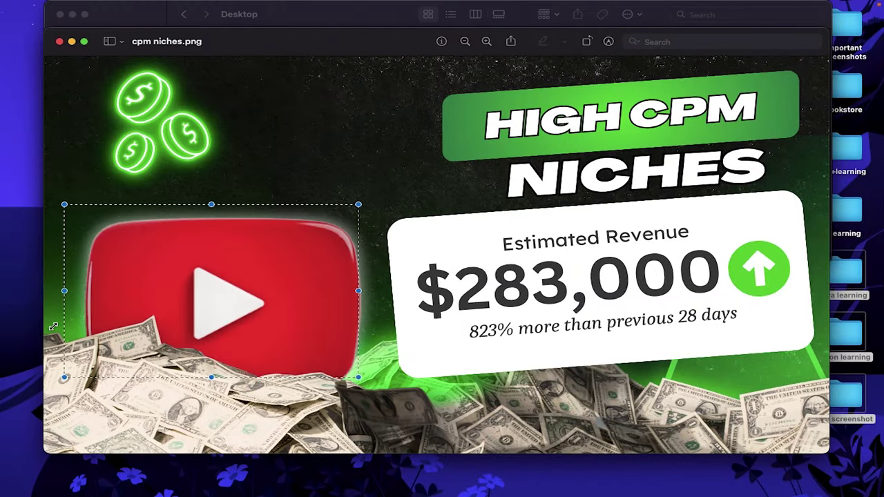
{"action": "left_click_drag", "start_coordinate": [333, 350], "coordinate": [656, 430]}
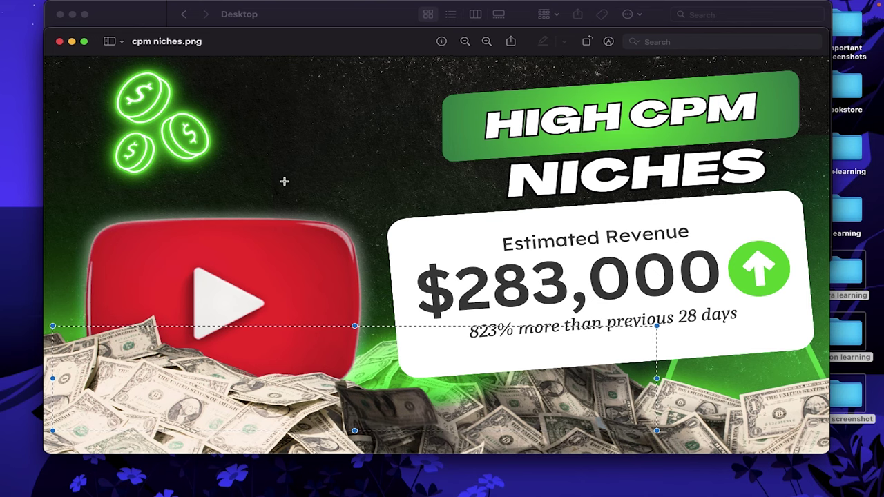
{"action": "left_click_drag", "start_coordinate": [667, 128], "coordinate": [811, 197]}
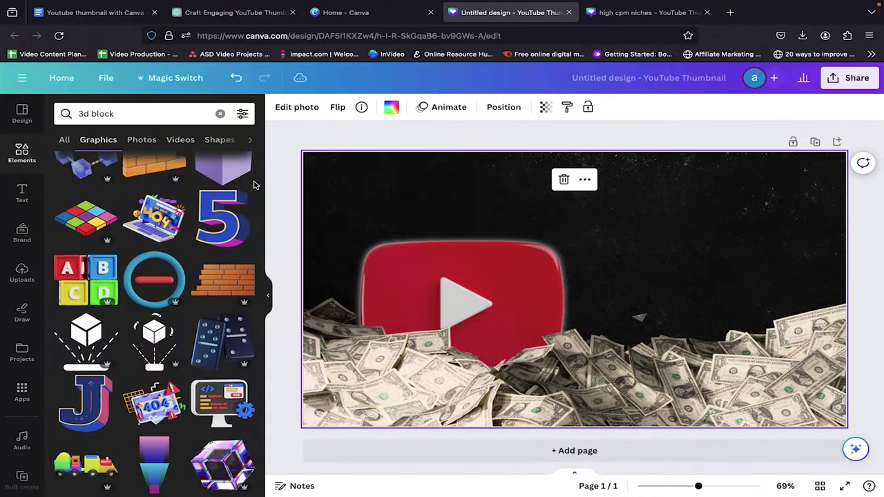
Add a rounded square from Shapes and move it to the upper right.
{"action": "left_click", "coordinate": [219, 113]}
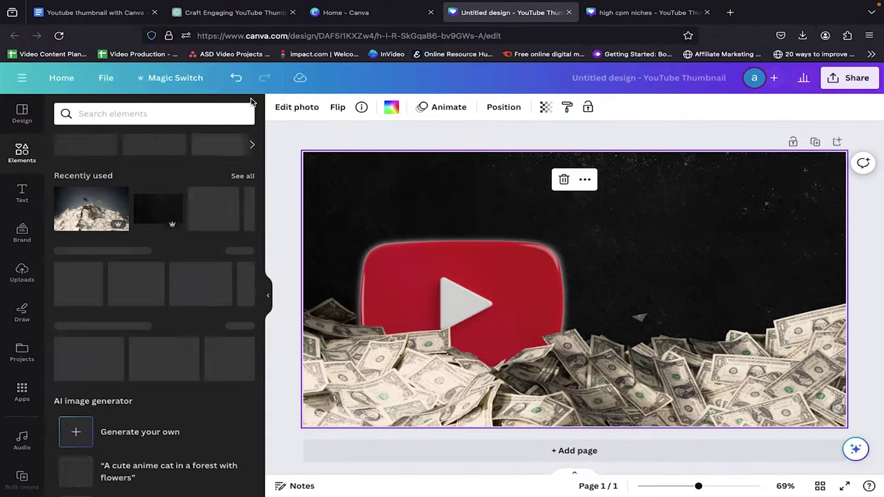
{"action": "left_click", "coordinate": [172, 114]}
{"action": "type", "text": "sh"}
{"action": "key", "text": "BackSpace"}
{"action": "key", "text": "BackSpace"}
{"action": "left_click", "coordinate": [181, 204]}
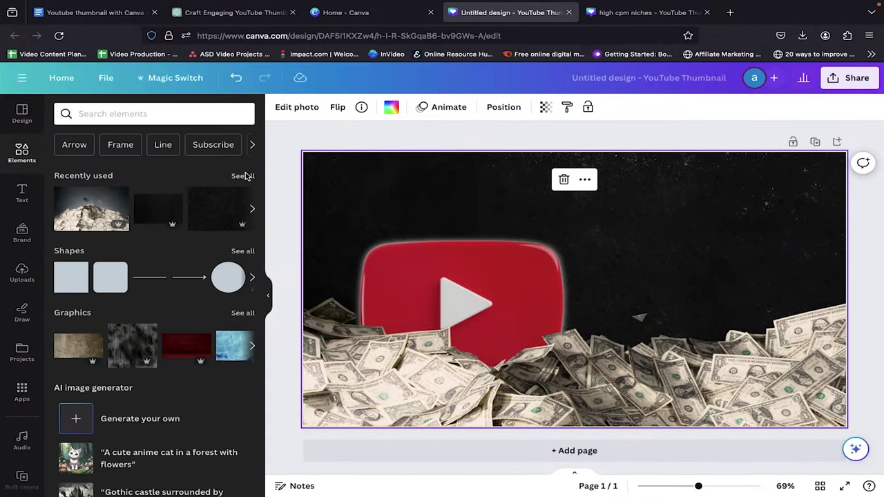
{"action": "left_click", "coordinate": [241, 252]}
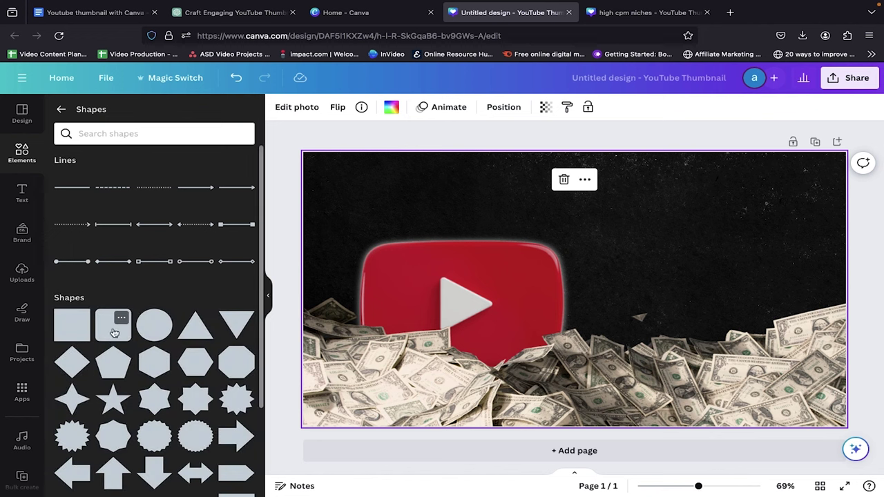
{"action": "left_click", "coordinate": [121, 318]}
{"action": "left_click", "coordinate": [104, 332]}
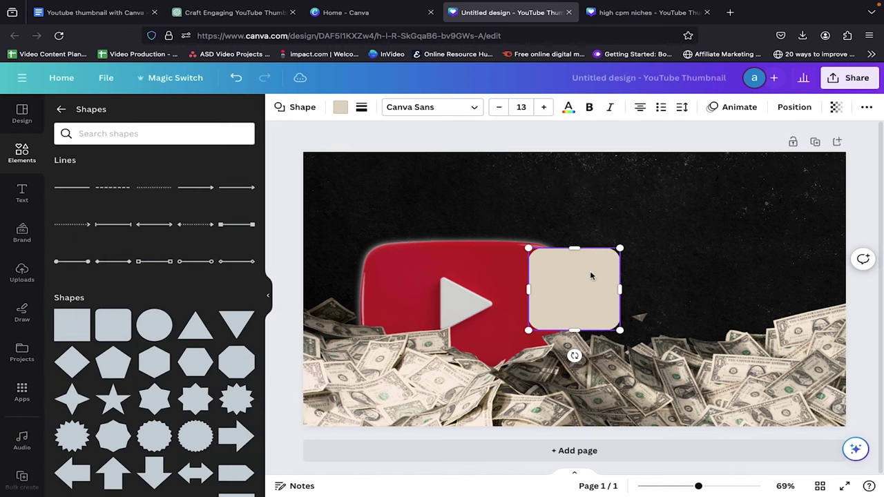
{"action": "left_click_drag", "start_coordinate": [592, 280], "coordinate": [731, 203]}
Fill the square with a radial green gradient.
{"action": "left_click", "coordinate": [339, 109]}
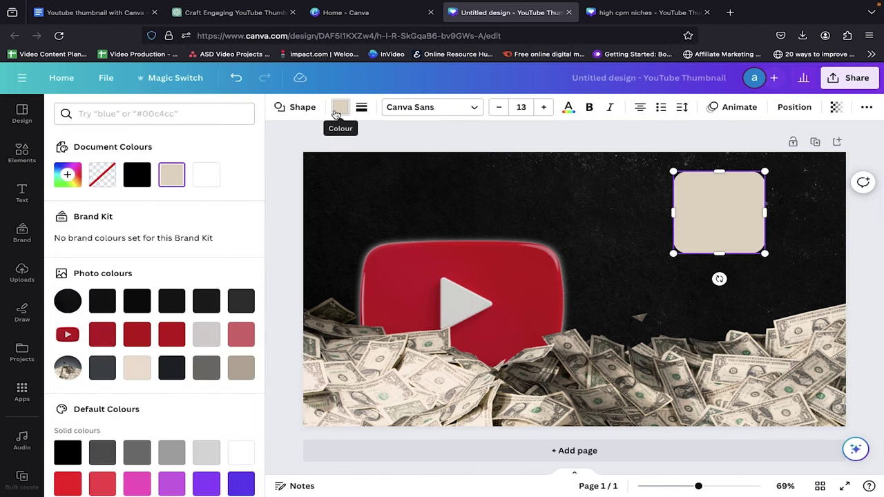
{"action": "scroll", "coordinate": [229, 237], "scroll_direction": "down", "scroll_amount": 3}
{"action": "left_click", "coordinate": [102, 438]}
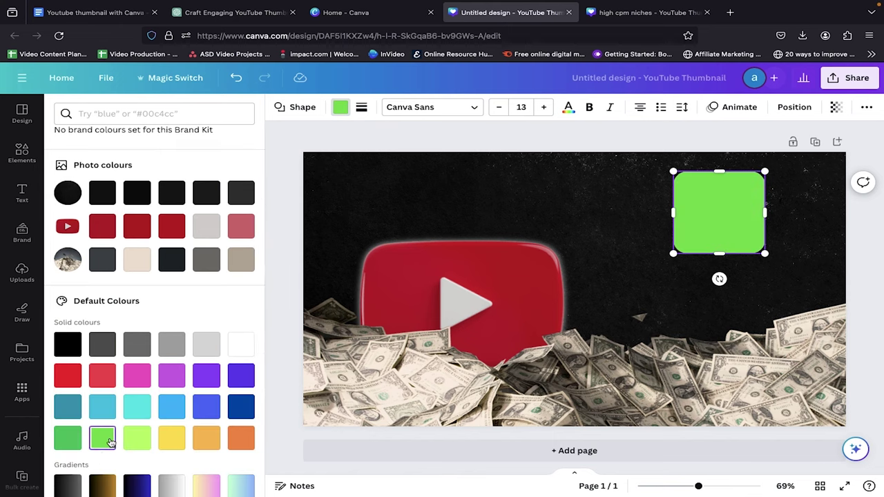
{"action": "scroll", "coordinate": [108, 415], "scroll_direction": "up", "scroll_amount": 3}
{"action": "left_click", "coordinate": [68, 174]}
{"action": "left_click", "coordinate": [204, 207]}
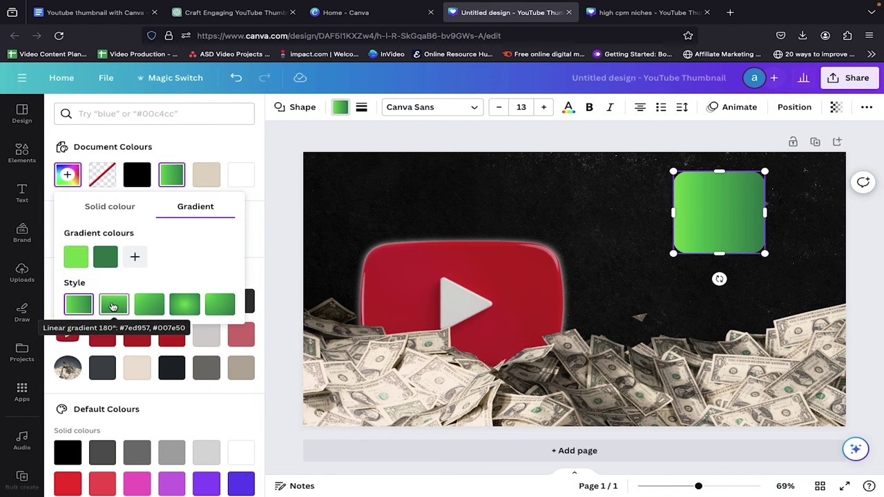
{"action": "left_click", "coordinate": [185, 305]}
{"action": "key", "text": "Escape"}
Stretch the square into a wide, shorter banner with corner rounding 20 and tilt it slightly.
{"action": "left_click_drag", "start_coordinate": [673, 212], "coordinate": [580, 222]}
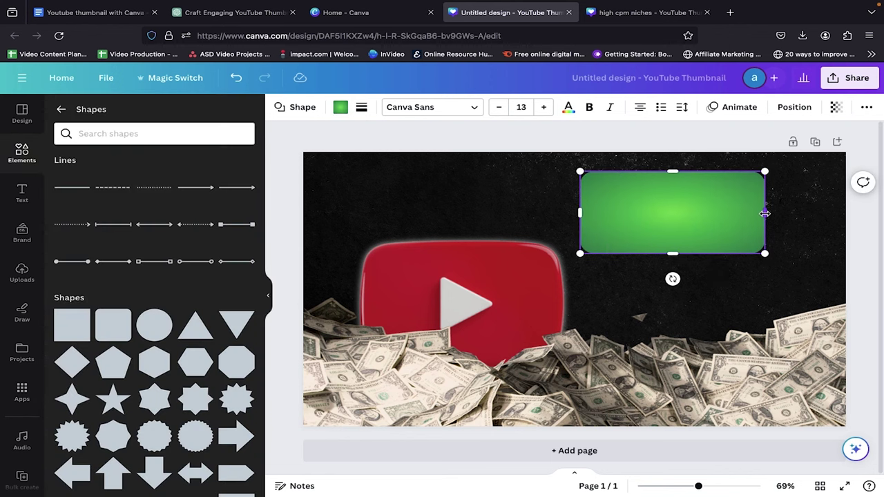
{"action": "left_click_drag", "start_coordinate": [765, 212], "coordinate": [790, 213]}
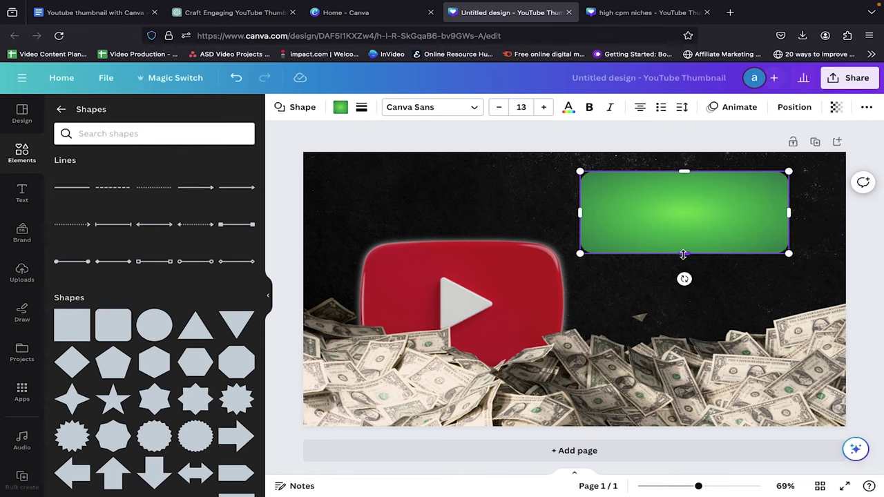
{"action": "left_click_drag", "start_coordinate": [683, 255], "coordinate": [682, 220]}
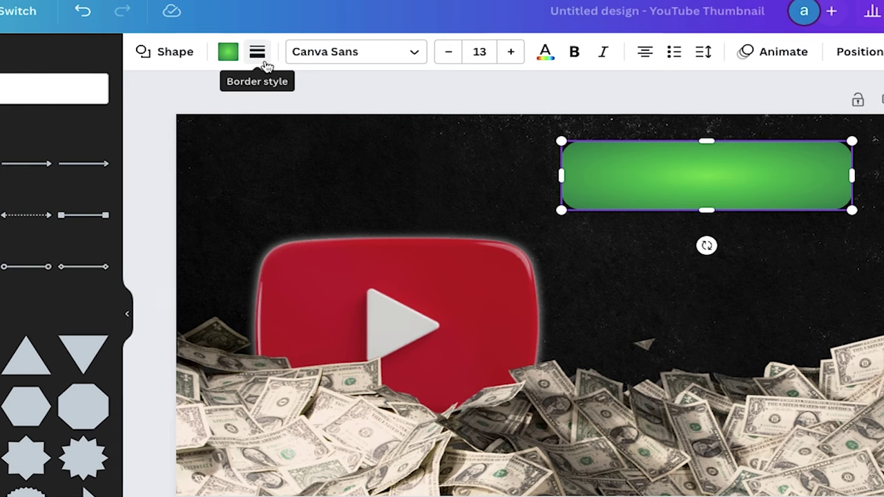
{"action": "left_click", "coordinate": [364, 109]}
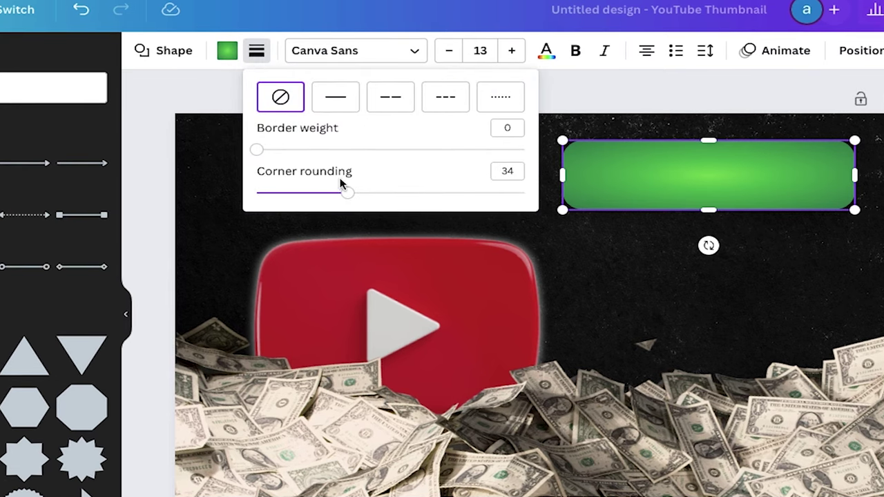
{"action": "type", "text": "20"}
{"action": "key", "text": "Return"}
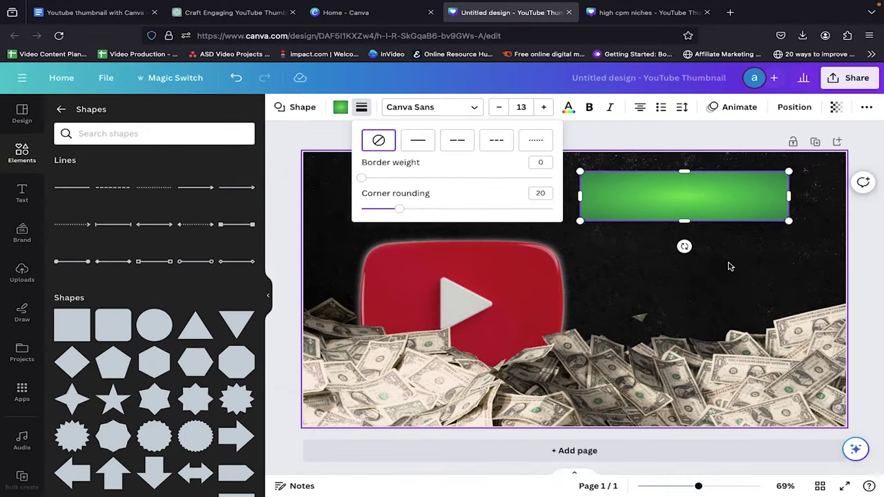
{"action": "left_click", "coordinate": [661, 179]}
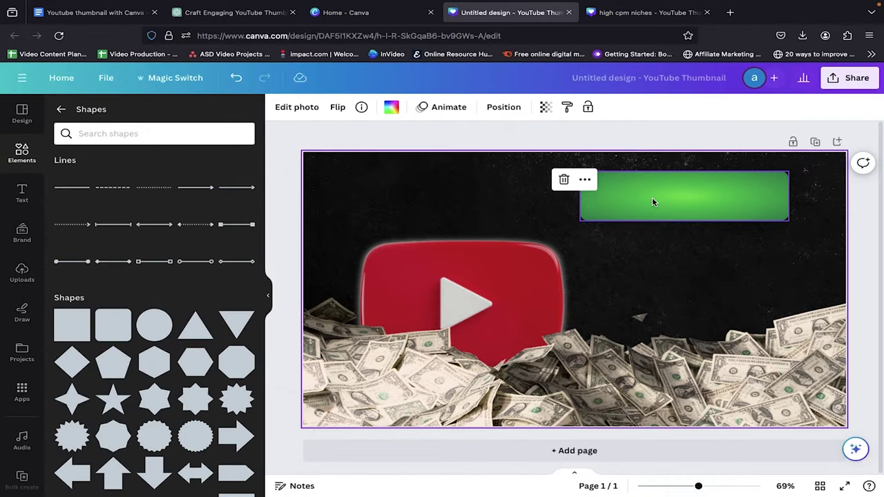
{"action": "left_click_drag", "start_coordinate": [684, 246], "coordinate": [695, 250]}
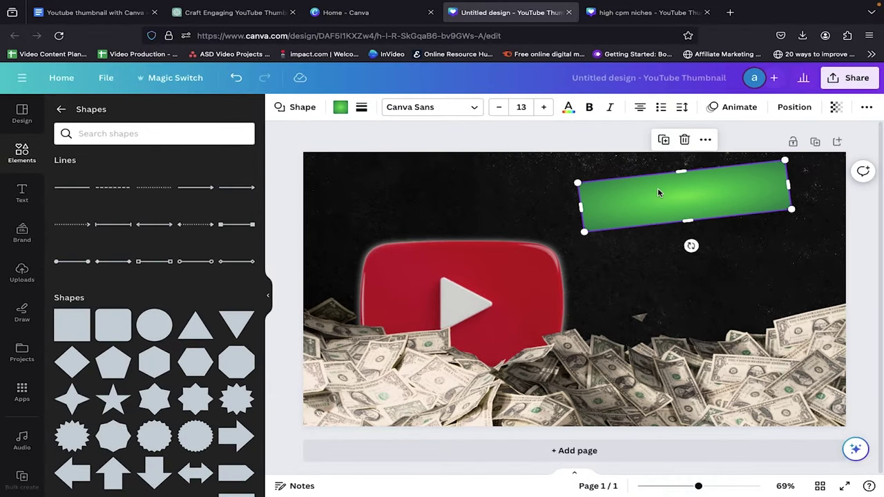
{"action": "left_click_drag", "start_coordinate": [663, 192], "coordinate": [673, 194]}
Place the text 'High CPM' inside the tilted green banner.
{"action": "left_click", "coordinate": [595, 241]}
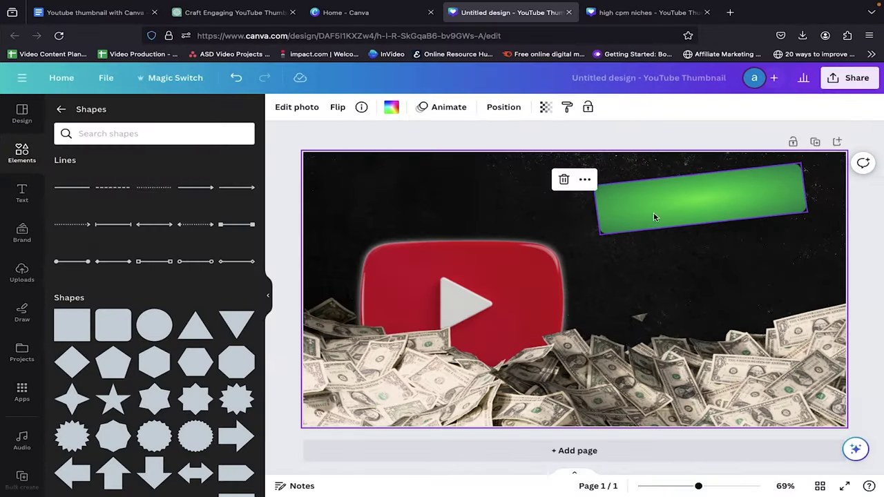
{"action": "left_click", "coordinate": [656, 216]}
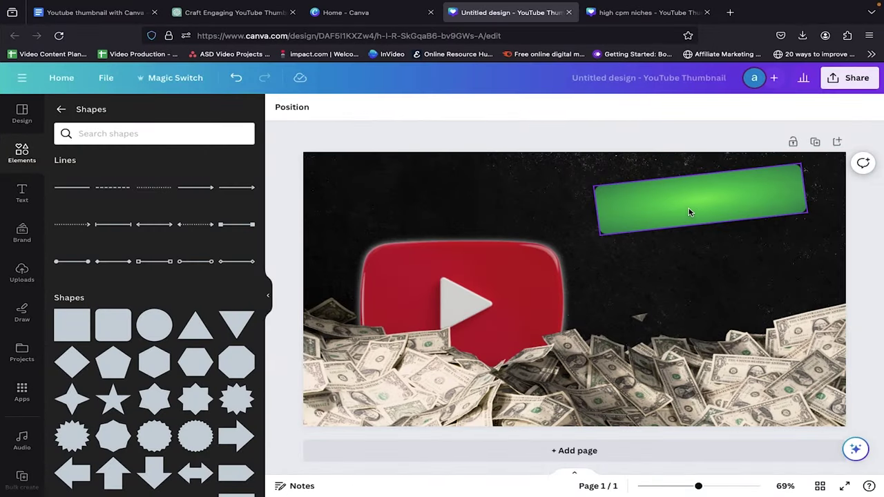
{"action": "left_click", "coordinate": [282, 220]}
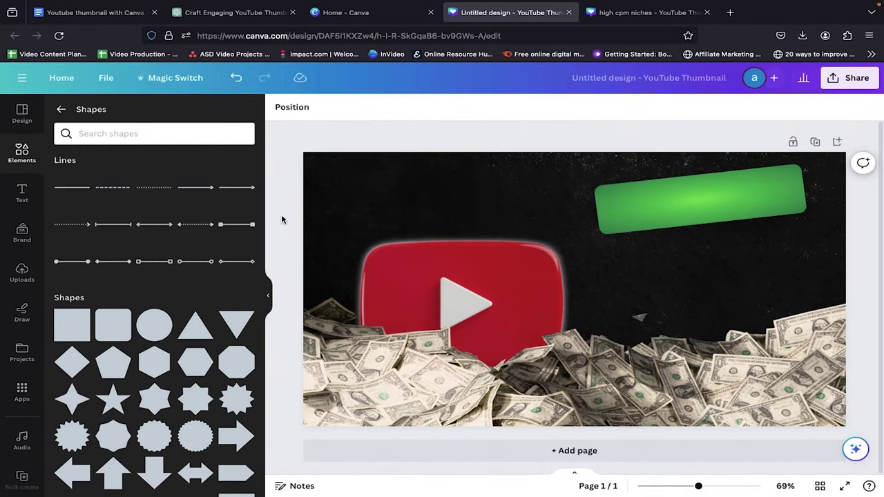
{"action": "left_click", "coordinate": [22, 193]}
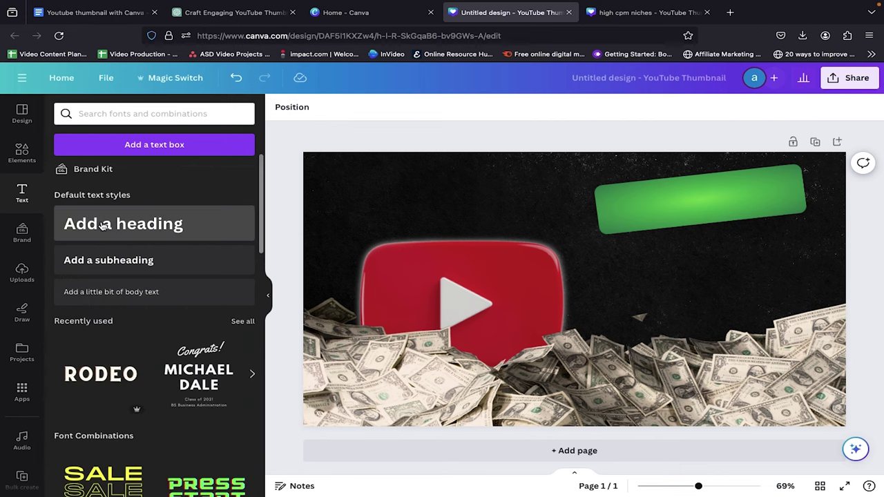
{"action": "left_click_drag", "start_coordinate": [102, 225], "coordinate": [121, 231]}
{"action": "left_click", "coordinate": [690, 199]}
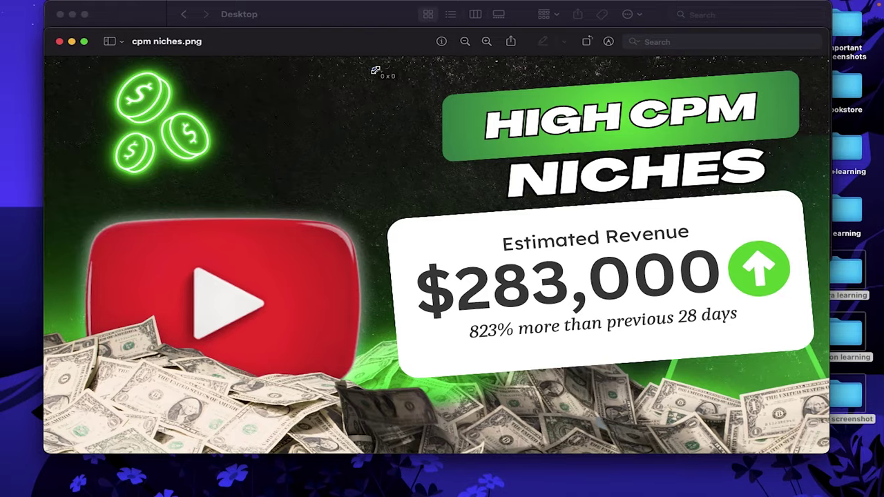
{"action": "left_click_drag", "start_coordinate": [375, 71], "coordinate": [817, 211]}
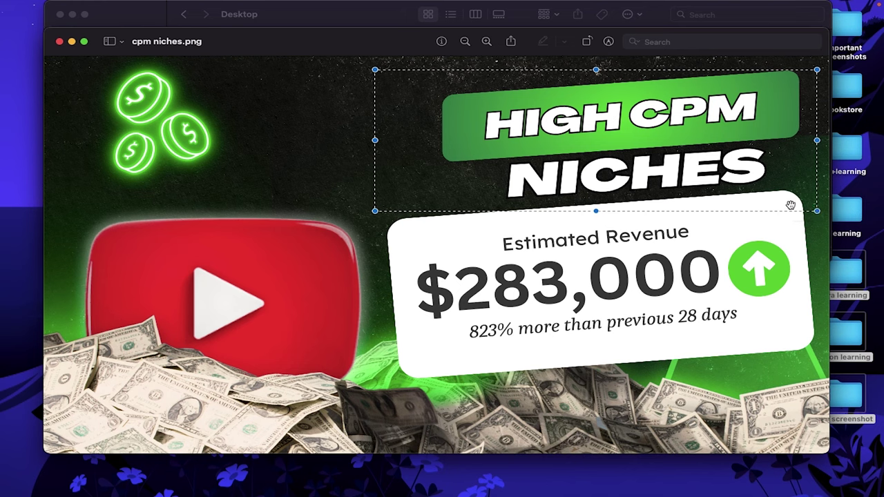
{"action": "left_click_drag", "start_coordinate": [584, 159], "coordinate": [593, 154]}
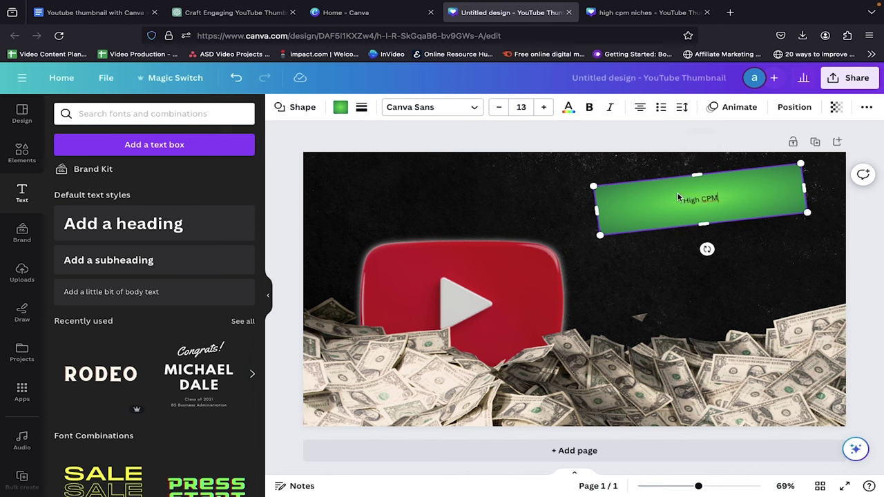
Set the HIGH CPM title to Agrandir Grand, size 50, bold, uppercase and white.
{"action": "left_click_drag", "start_coordinate": [677, 199], "coordinate": [733, 198]}
{"action": "left_click", "coordinate": [436, 107]}
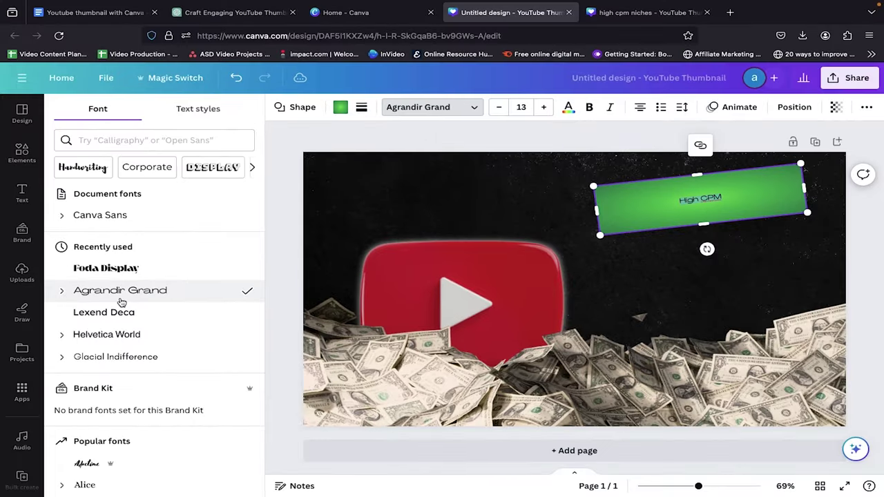
{"action": "left_click", "coordinate": [544, 107]}
{"action": "left_click", "coordinate": [543, 107]}
{"action": "left_click", "coordinate": [544, 107]}
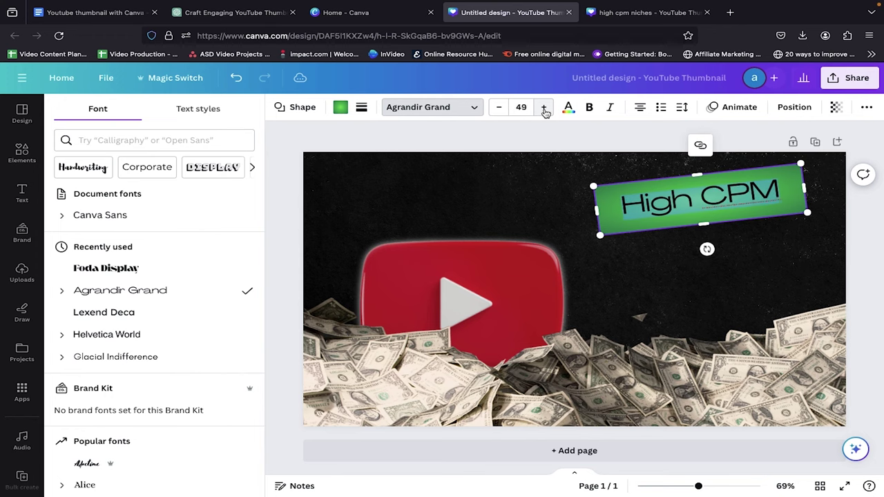
{"action": "left_click", "coordinate": [588, 107]}
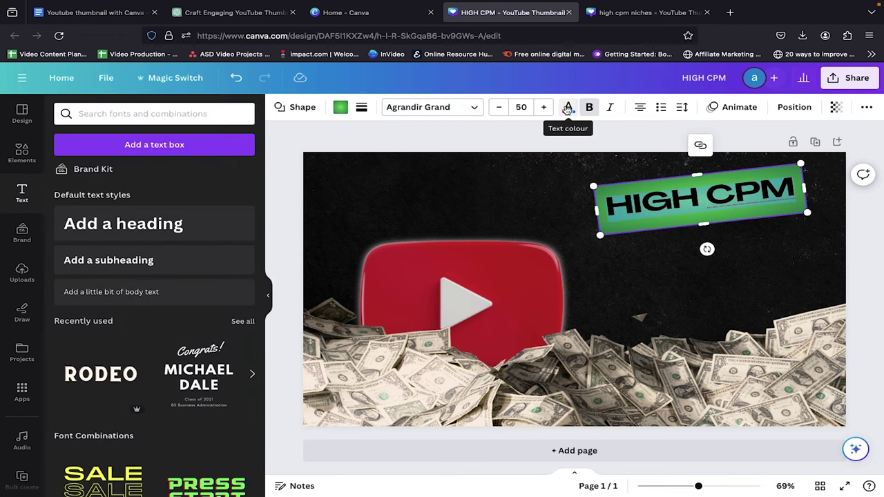
{"action": "left_click", "coordinate": [568, 107]}
{"action": "left_click", "coordinate": [136, 175]}
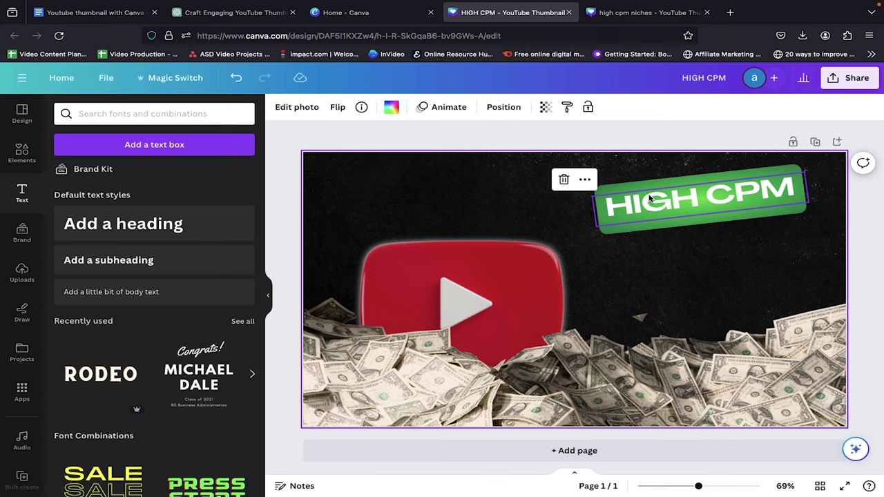
Give the HIGH CPM title a black outline effect.
{"action": "left_click", "coordinate": [641, 194]}
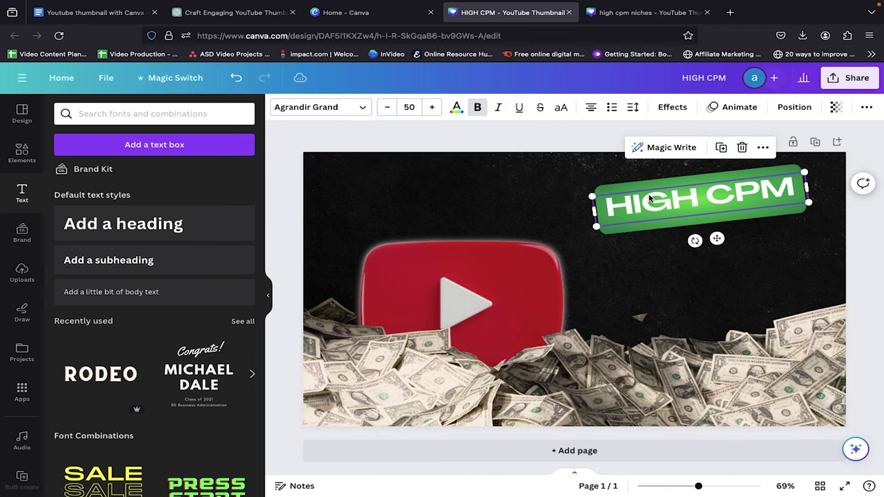
{"action": "left_click", "coordinate": [670, 108]}
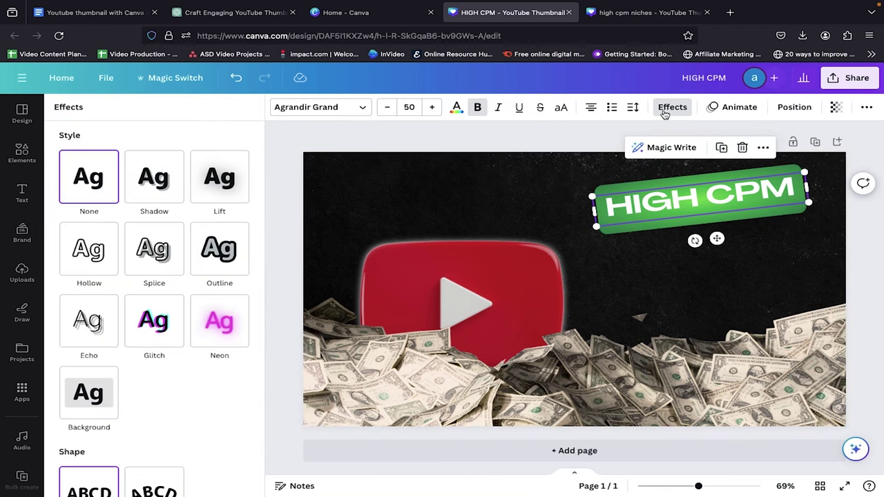
{"action": "left_click", "coordinate": [216, 266]}
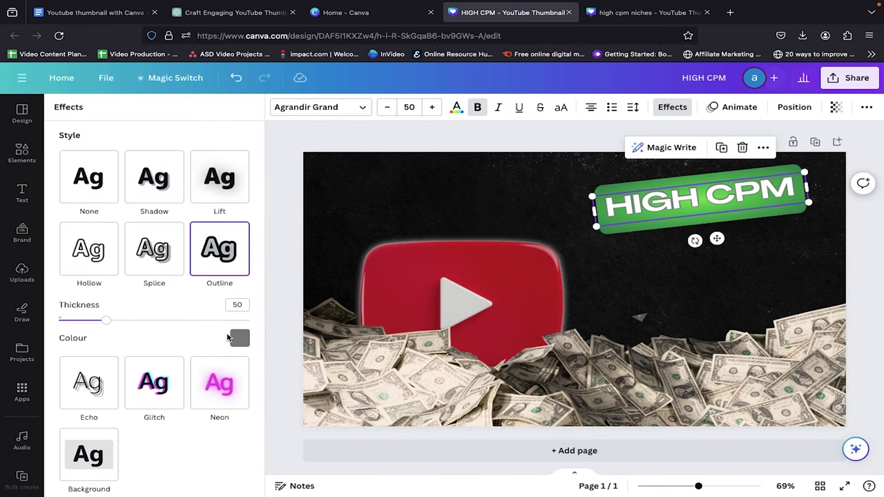
{"action": "left_click", "coordinate": [239, 339]}
{"action": "left_click", "coordinate": [78, 312]}
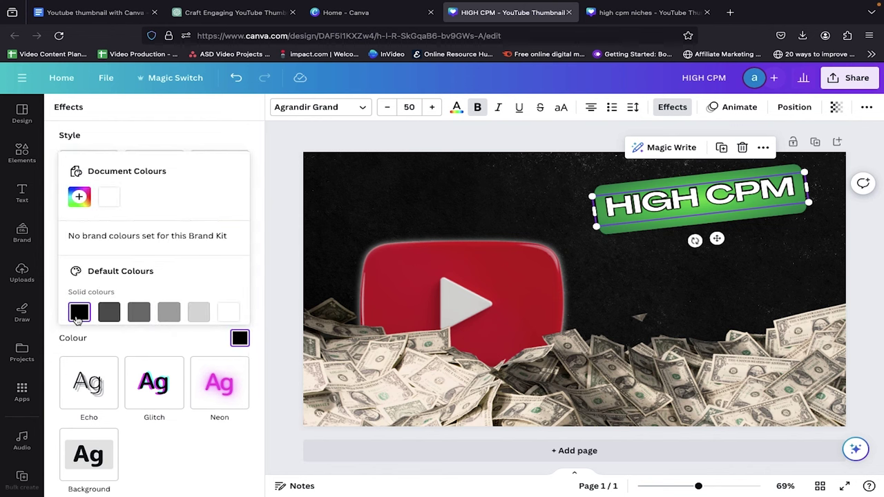
{"action": "left_click", "coordinate": [274, 278]}
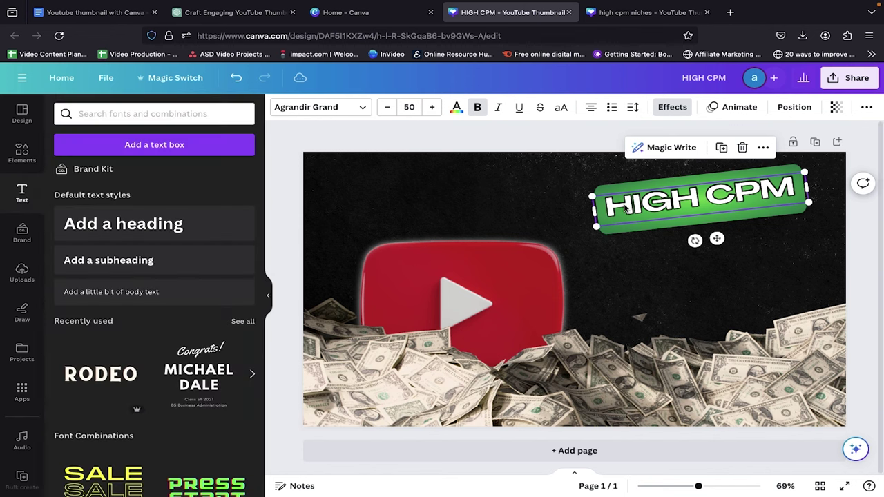
{"action": "left_click", "coordinate": [763, 149]}
Duplicate the HIGH CPM title and move the copy below the banner.
{"action": "left_click", "coordinate": [764, 148]}
{"action": "right_click", "coordinate": [661, 265]}
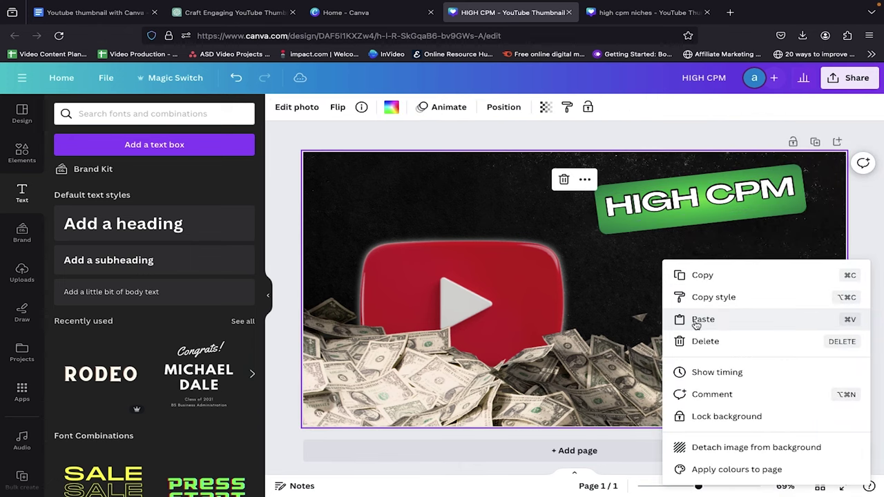
{"action": "left_click", "coordinate": [697, 319]}
{"action": "left_click", "coordinate": [643, 210]}
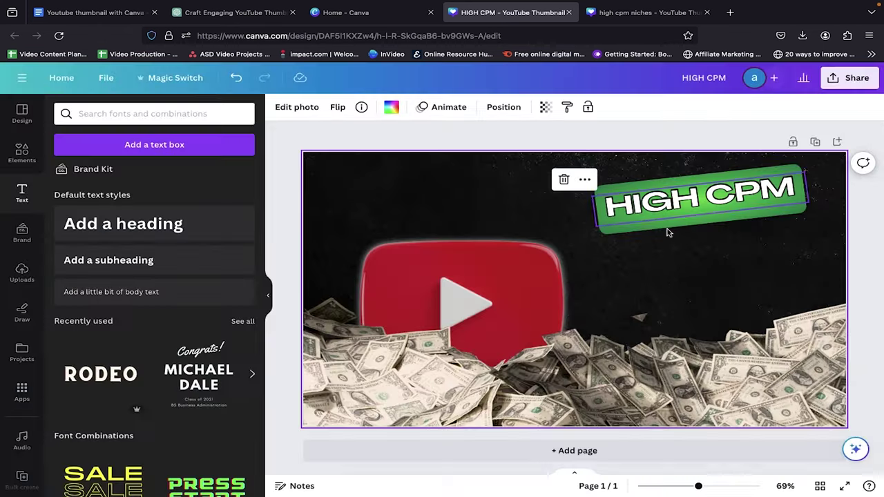
{"action": "key", "text": "ctrl+v"}
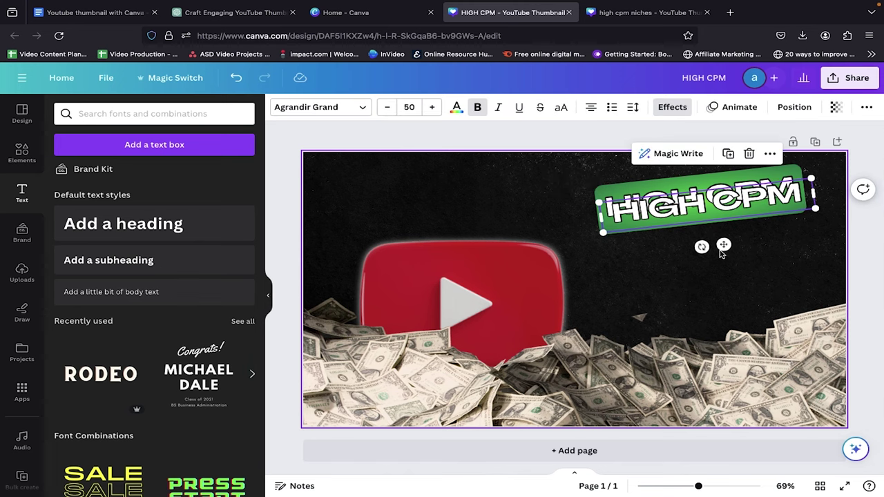
{"action": "left_click_drag", "start_coordinate": [723, 246], "coordinate": [723, 283]}
Change the copy's text to NICHES and enlarge it to size 69.
{"action": "double_click", "coordinate": [694, 243]}
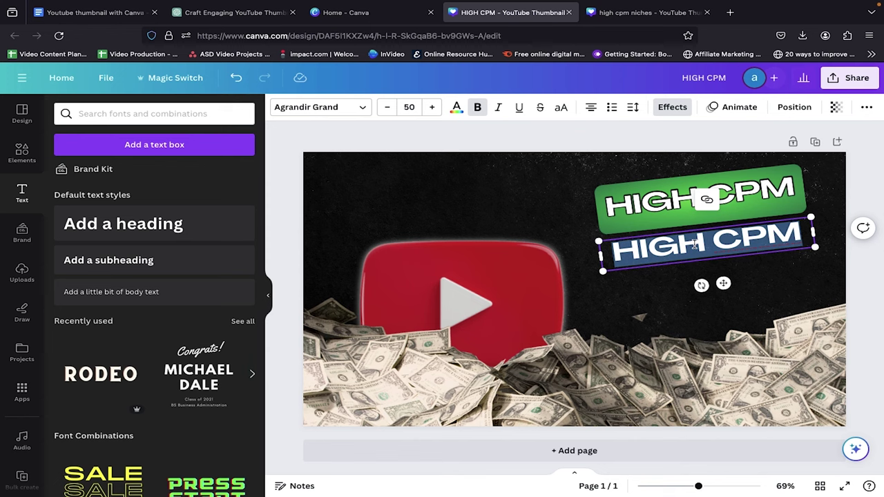
{"action": "type", "text": "NICHES"}
{"action": "left_click", "coordinate": [613, 305]}
{"action": "left_click", "coordinate": [647, 269]}
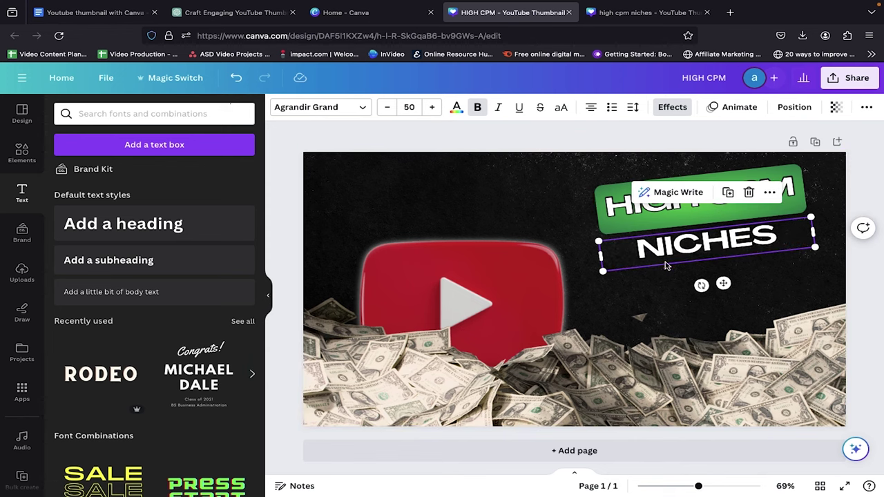
{"action": "left_click_drag", "start_coordinate": [431, 108], "coordinate": [431, 112]}
{"action": "left_click", "coordinate": [485, 170]}
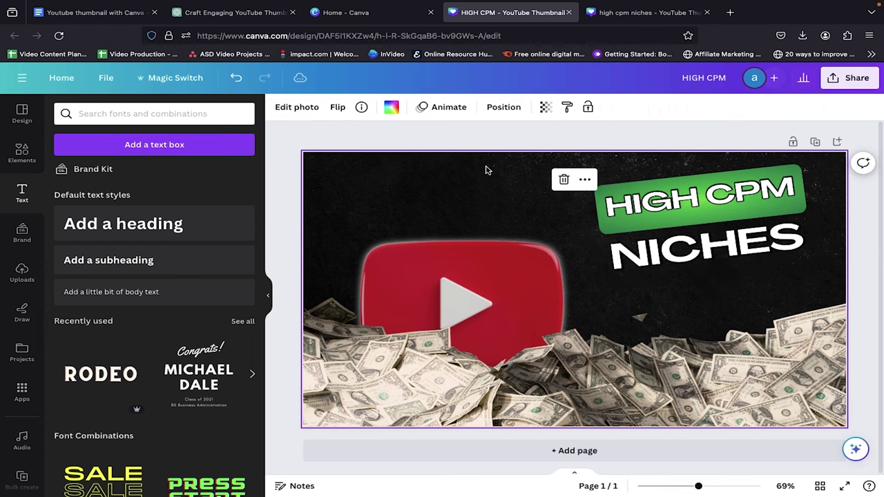
{"action": "left_click", "coordinate": [277, 193]}
{"action": "left_click", "coordinate": [584, 168]}
{"action": "key", "text": "Tab"}
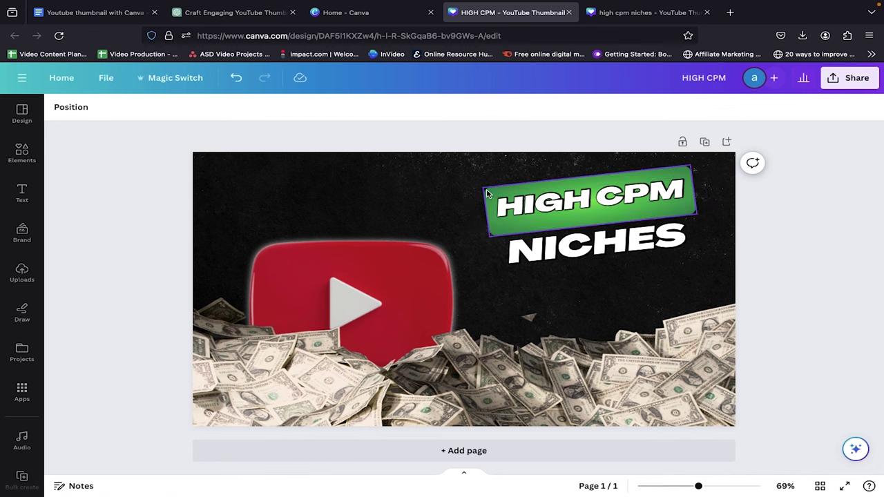
Duplicate the green banner rectangle, move it below NICHES and make it white.
{"action": "left_click", "coordinate": [491, 195]}
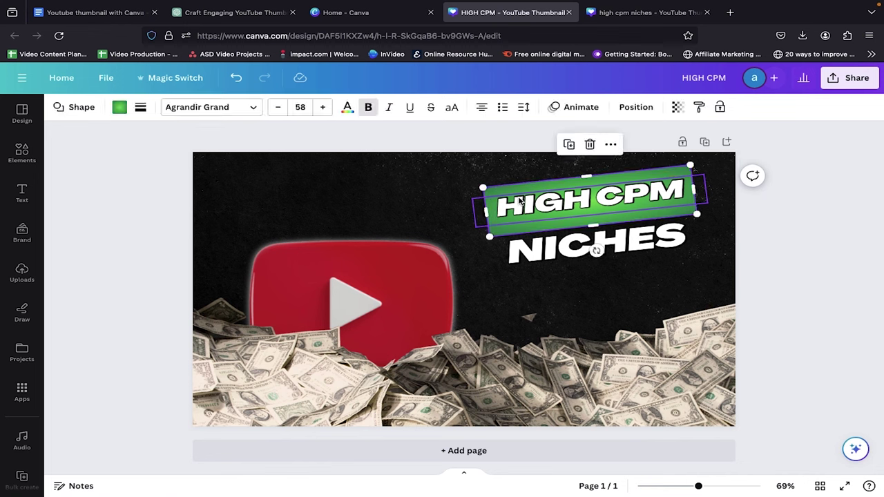
{"action": "key", "text": "ctrl+d"}
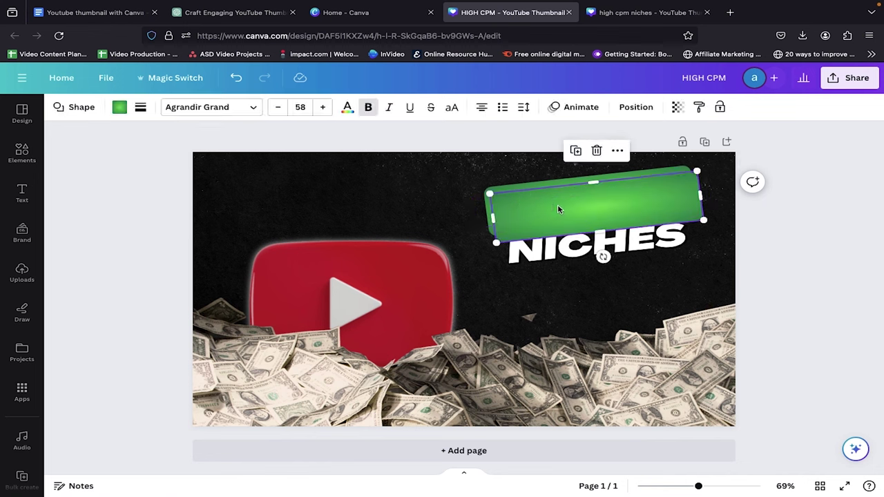
{"action": "left_click_drag", "start_coordinate": [576, 205], "coordinate": [607, 344]}
{"action": "left_click", "coordinate": [119, 107]}
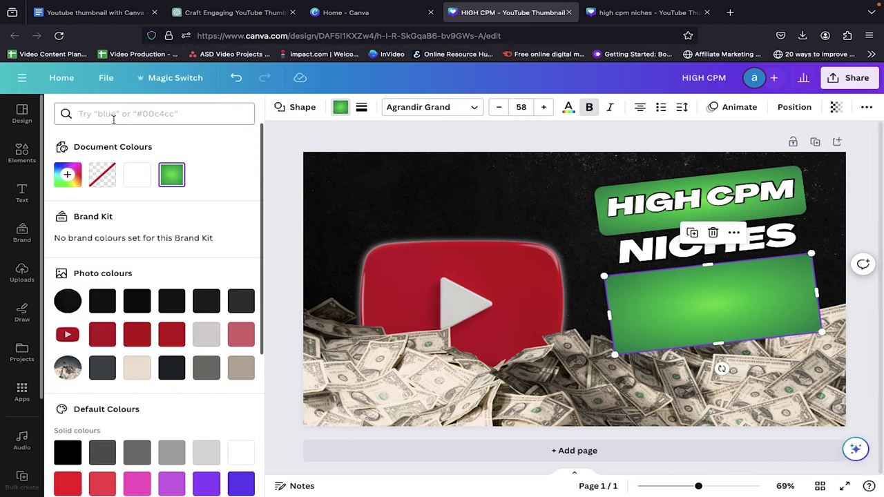
{"action": "left_click", "coordinate": [136, 173]}
{"action": "key", "text": "Escape"}
Shrink the YouTube logo and reposition it and the large rotated image.
{"action": "left_click", "coordinate": [282, 211]}
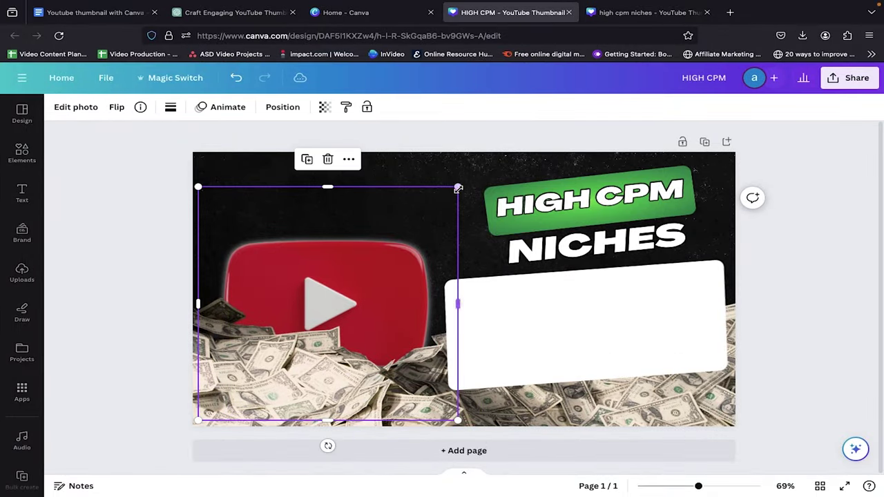
{"action": "left_click_drag", "start_coordinate": [458, 188], "coordinate": [418, 221]}
{"action": "mouse_move", "coordinate": [371, 237]}
{"action": "left_mouse_down"}
{"action": "mouse_move", "coordinate": [373, 227]}
{"action": "mouse_move", "coordinate": [381, 232]}
{"action": "left_mouse_up"}
{"action": "left_click", "coordinate": [273, 276]}
{"action": "left_click", "coordinate": [334, 219]}
{"action": "mouse_move", "coordinate": [334, 219]}
{"action": "left_mouse_down"}
{"action": "mouse_move", "coordinate": [335, 200]}
{"action": "mouse_move", "coordinate": [339, 209]}
{"action": "left_mouse_up"}
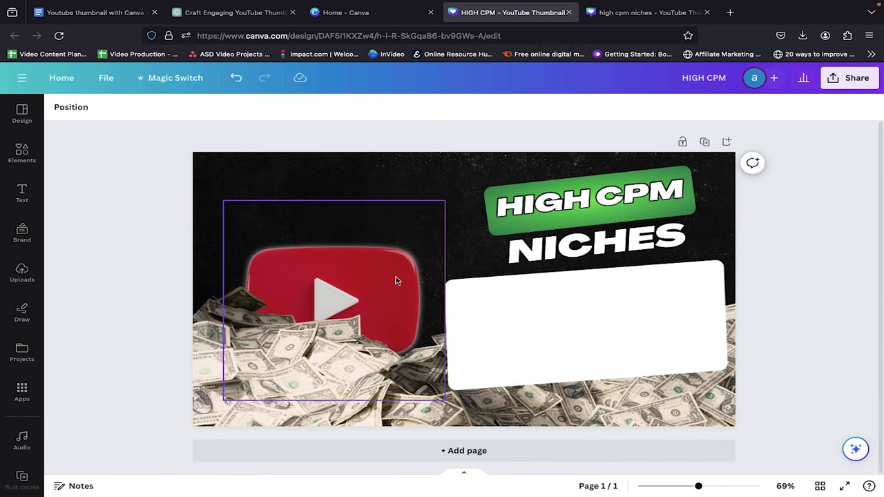
{"action": "left_click_drag", "start_coordinate": [425, 413], "coordinate": [406, 397]}
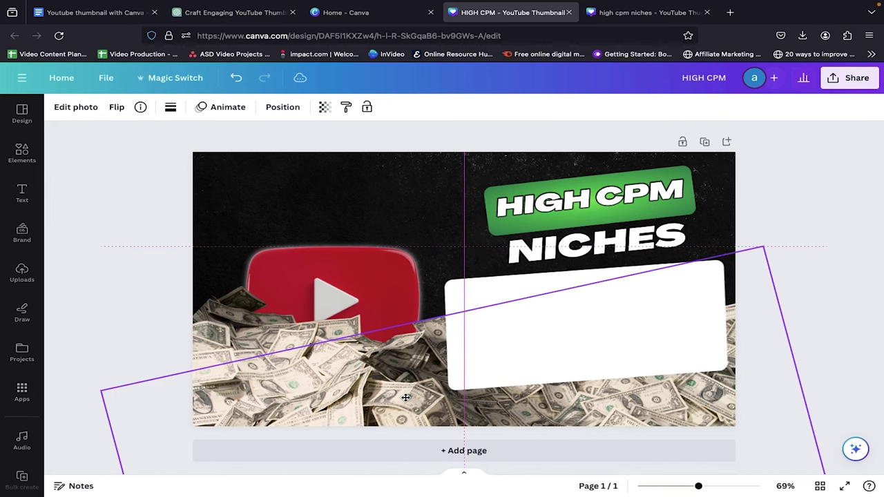
{"action": "left_click", "coordinate": [110, 315]}
{"action": "left_click", "coordinate": [359, 219]}
{"action": "left_click", "coordinate": [122, 243]}
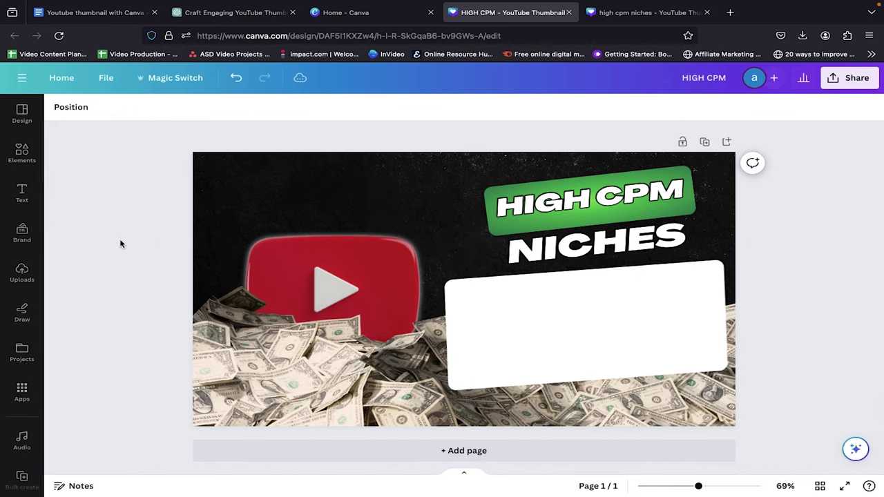
Add a subheading text box to the design.
{"action": "left_click", "coordinate": [515, 301]}
{"action": "left_click", "coordinate": [22, 193]}
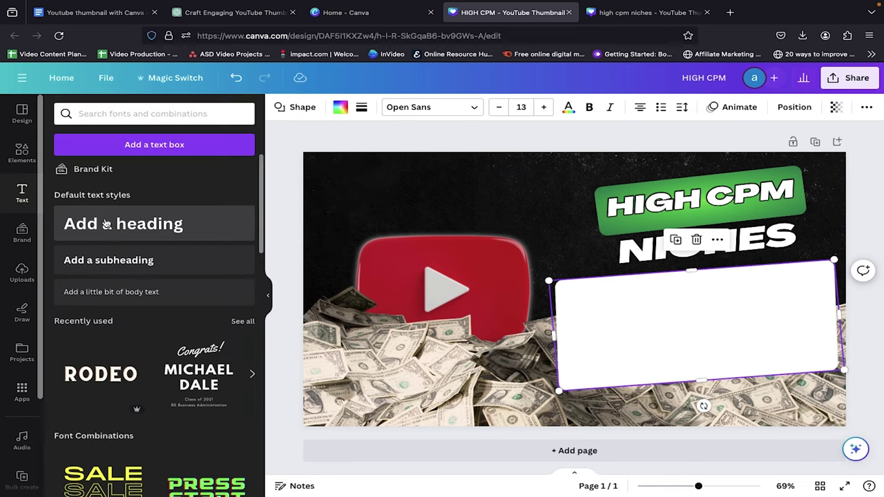
{"action": "left_click", "coordinate": [101, 256]}
Move the subheading onto the white card and make it read 'Estimated Revenue'.
{"action": "left_click_drag", "start_coordinate": [702, 435], "coordinate": [681, 338]}
{"action": "left_click", "coordinate": [663, 332]}
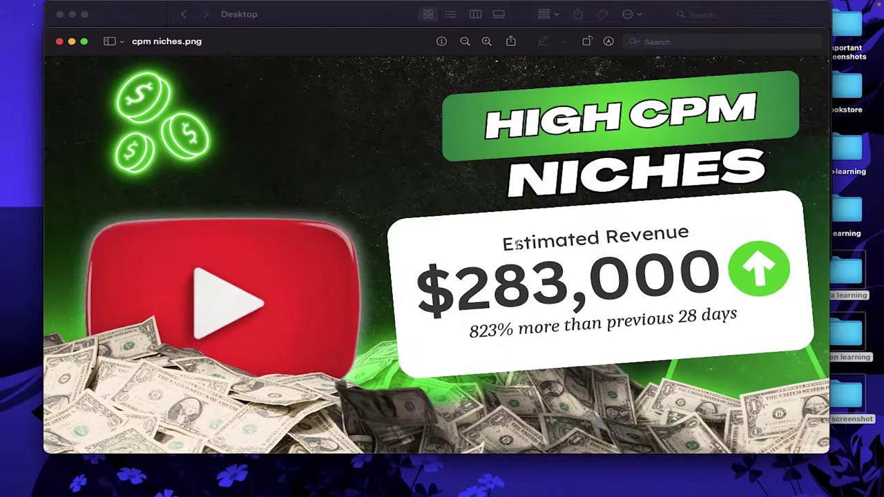
{"action": "left_click_drag", "start_coordinate": [504, 243], "coordinate": [626, 248]}
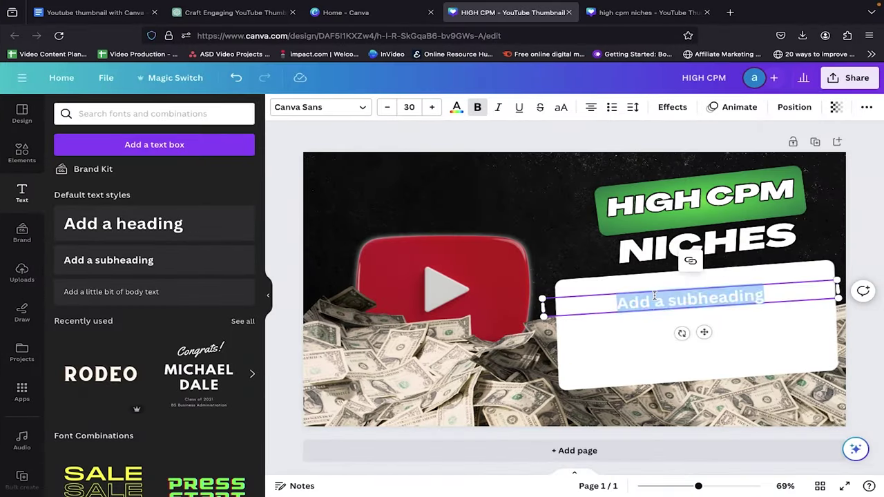
{"action": "key", "text": "ctrl+z"}
{"action": "key", "text": "BackSpace"}
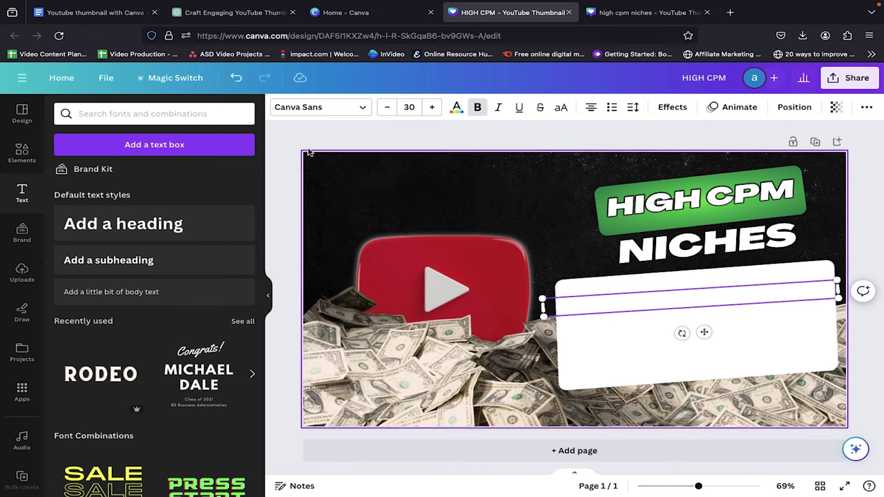
{"action": "key", "text": "ctrl+v"}
{"action": "left_click", "coordinate": [456, 107]}
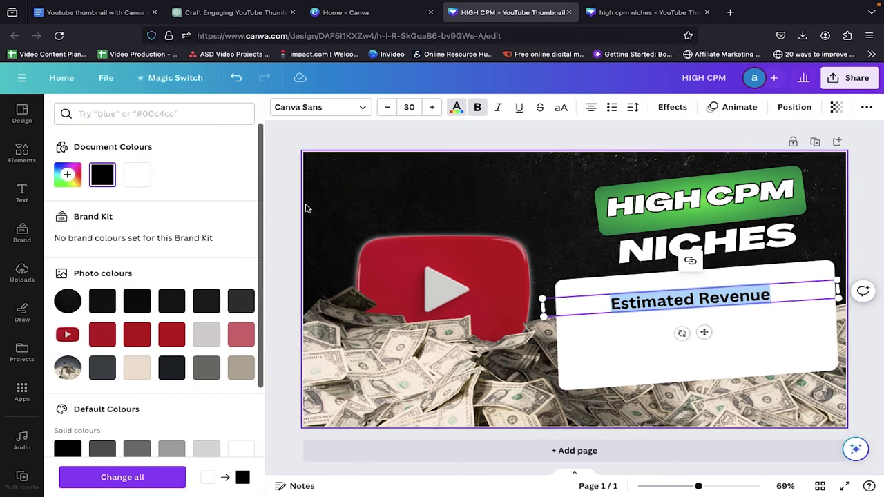
{"action": "left_click", "coordinate": [279, 288]}
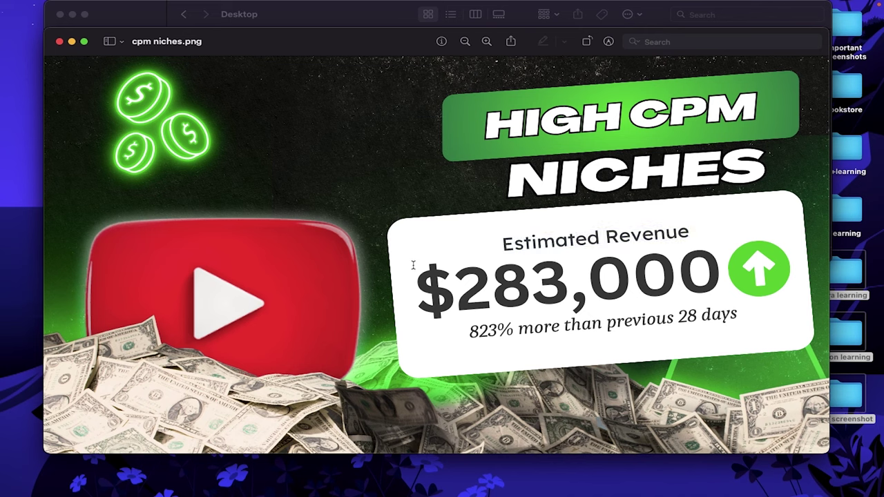
Add a heading on the card reading $283,0000, widened to fit one line.
{"action": "double_click", "coordinate": [680, 288]}
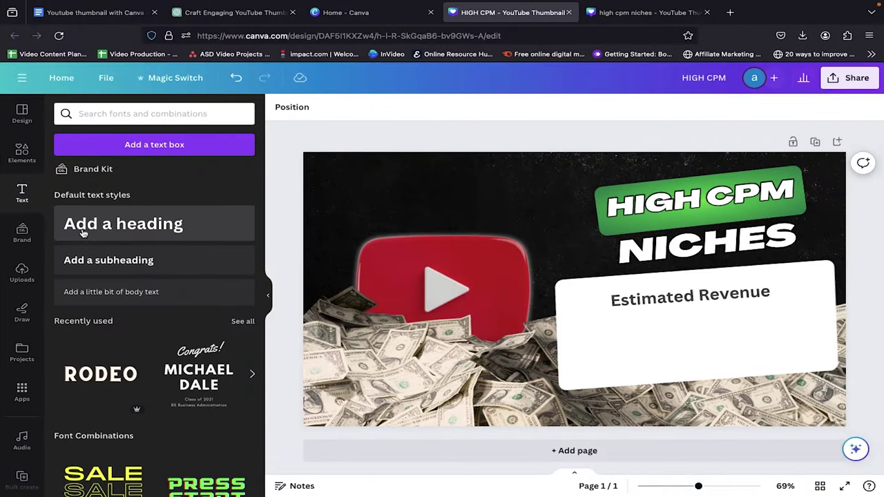
{"action": "left_click_drag", "start_coordinate": [82, 233], "coordinate": [639, 330]}
{"action": "mouse_move", "coordinate": [705, 369]}
{"action": "left_mouse_down"}
{"action": "mouse_move", "coordinate": [726, 371]}
{"action": "mouse_move", "coordinate": [695, 368]}
{"action": "left_mouse_up"}
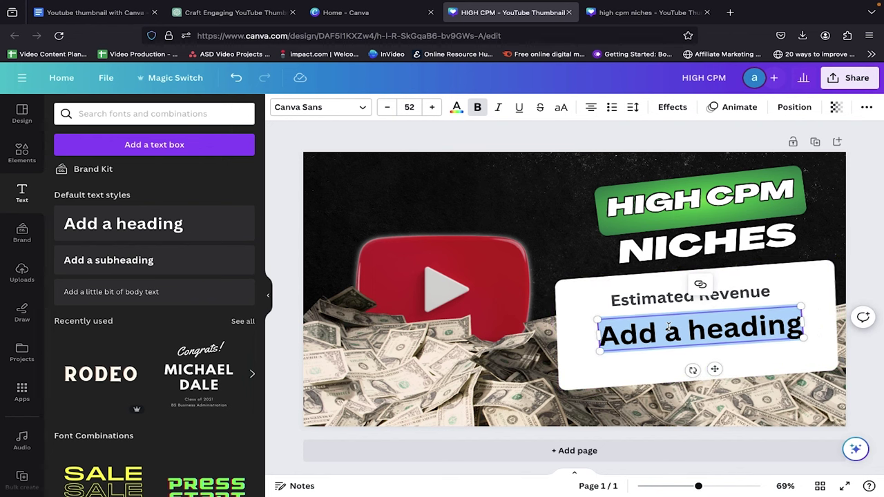
{"action": "key", "text": "ctrl+v"}
{"action": "scroll", "coordinate": [411, 107], "scroll_direction": "up", "scroll_amount": 17}
{"action": "left_click_drag", "start_coordinate": [601, 364], "coordinate": [585, 339]}
{"action": "left_click", "coordinate": [456, 107]}
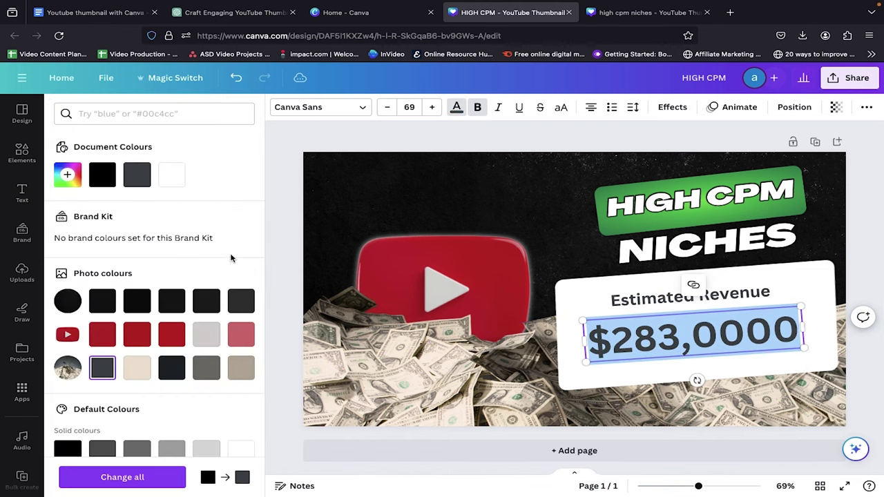
{"action": "left_click", "coordinate": [271, 228]}
Duplicate the label below the figure as '823% more than previous 28 days' at size 26.
{"action": "left_click", "coordinate": [654, 297]}
{"action": "key", "text": "ctrl+d"}
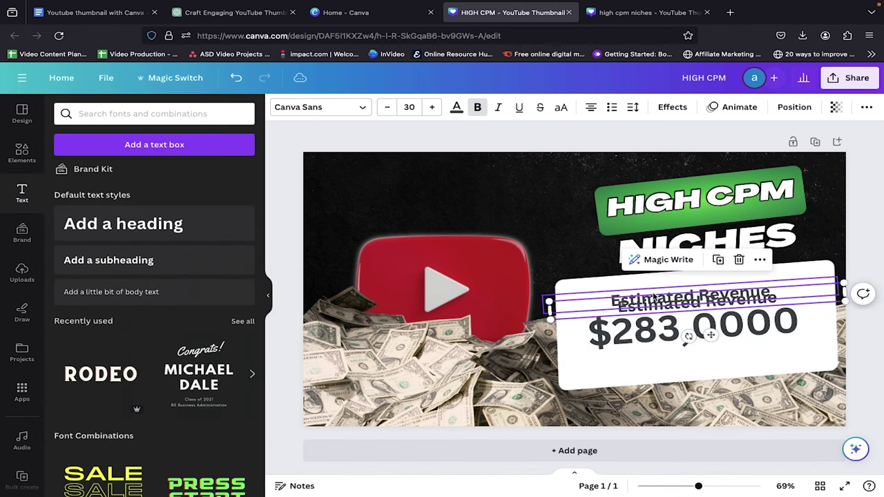
{"action": "left_click_drag", "start_coordinate": [711, 343], "coordinate": [710, 399]}
{"action": "key", "text": "ctrl+Left"}
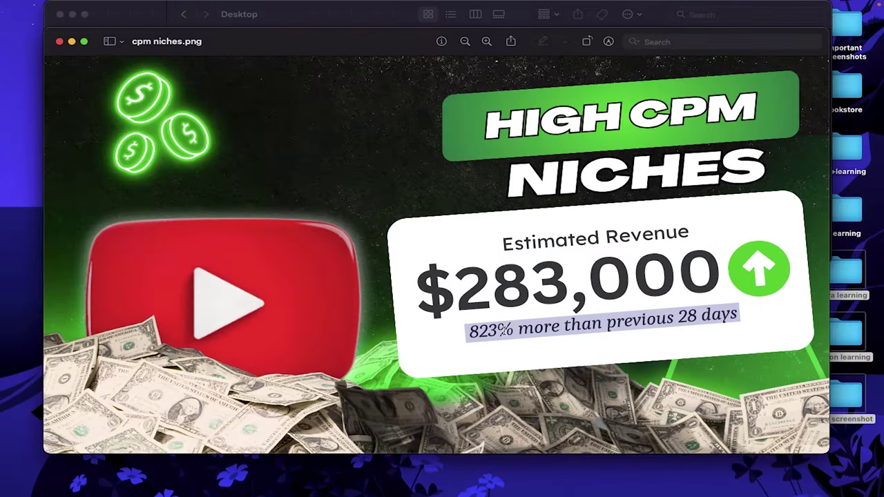
{"action": "key", "text": "ctrl+Right"}
{"action": "triple_click", "coordinate": [627, 364]}
{"action": "key", "text": "ctrl+v"}
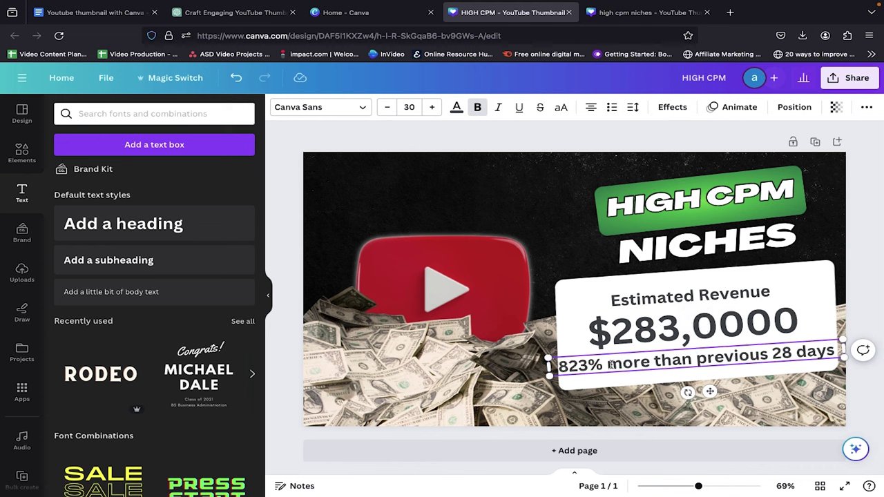
{"action": "left_click", "coordinate": [387, 107]}
{"action": "left_click", "coordinate": [387, 107]}
{"action": "left_click", "coordinate": [387, 107]}
{"action": "left_click", "coordinate": [387, 107]}
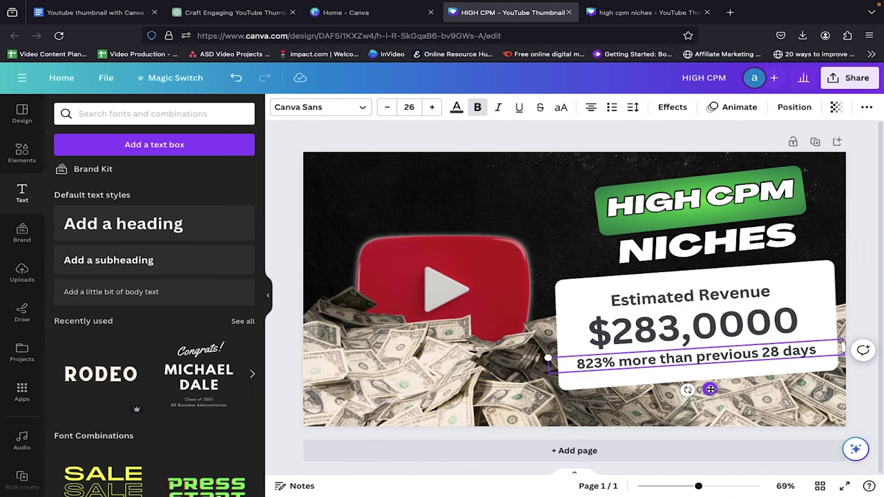
{"action": "left_click_drag", "start_coordinate": [711, 389], "coordinate": [716, 391]}
{"action": "left_click", "coordinate": [636, 306]}
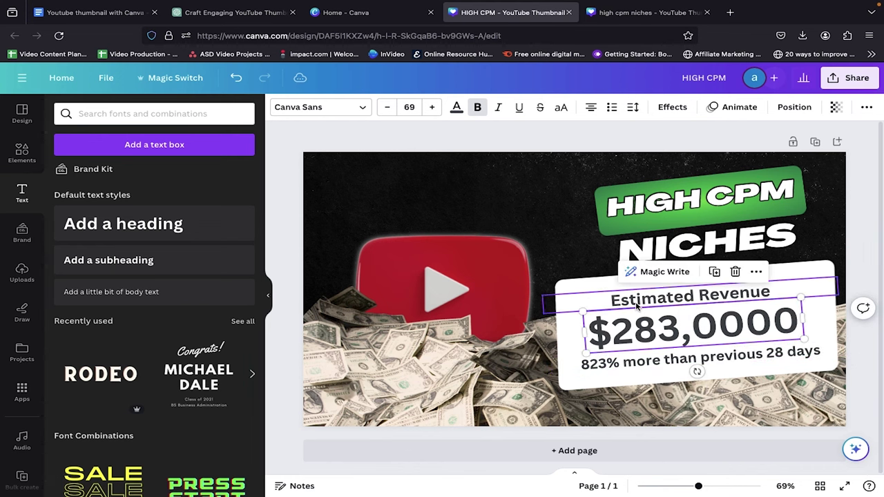
{"action": "left_click", "coordinate": [637, 307]}
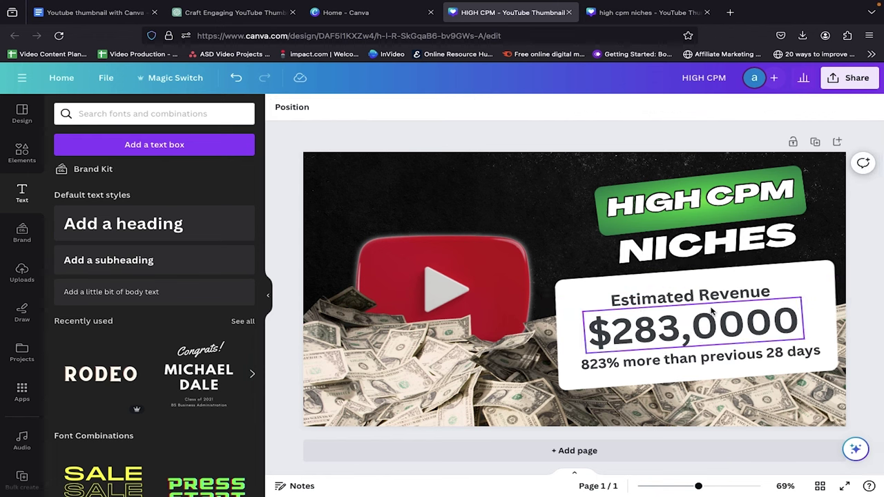
Set the 823% line to unbolded Caladea and italicise the $283,0000 figure.
{"action": "left_click", "coordinate": [649, 362]}
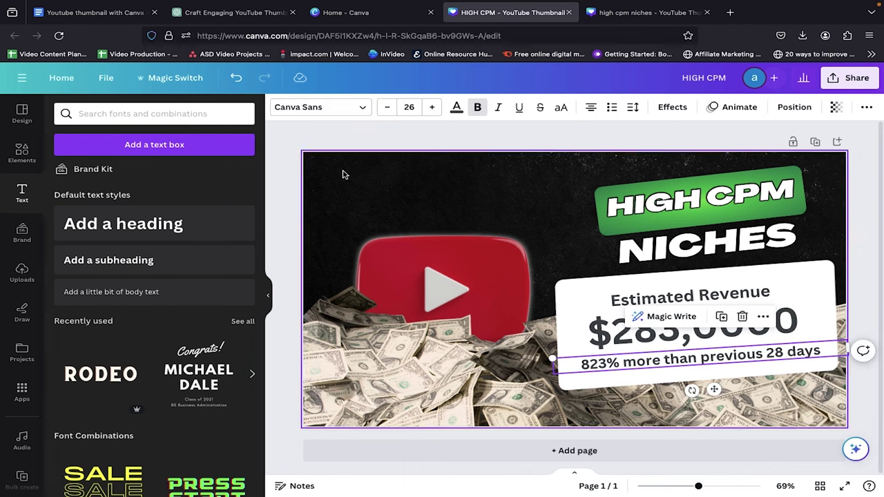
{"action": "left_click", "coordinate": [306, 111]}
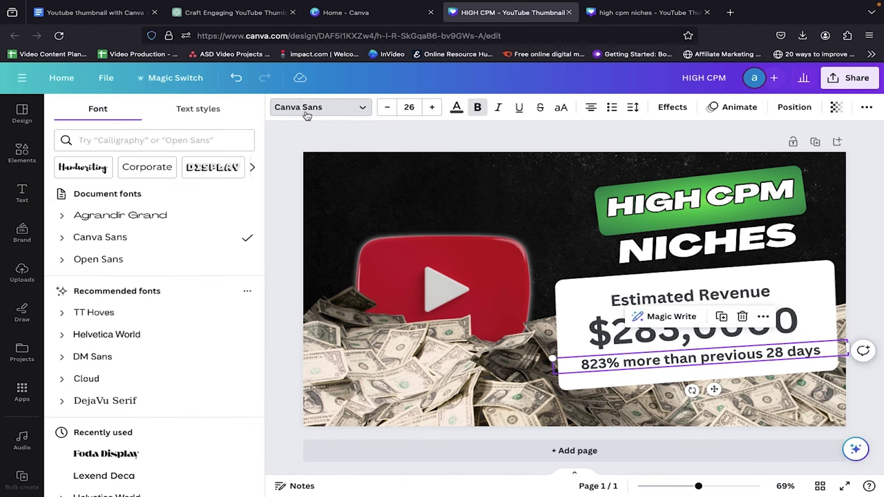
{"action": "left_click", "coordinate": [95, 143]}
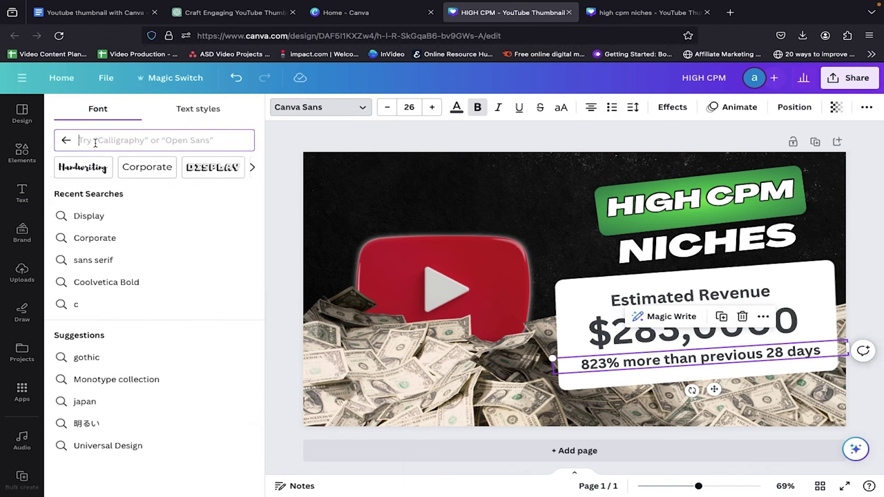
{"action": "type", "text": "cal"}
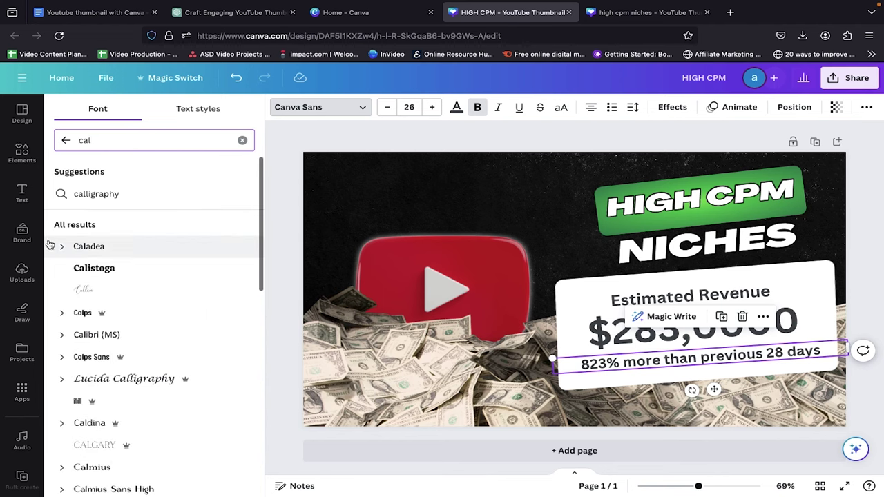
{"action": "left_click", "coordinate": [111, 250]}
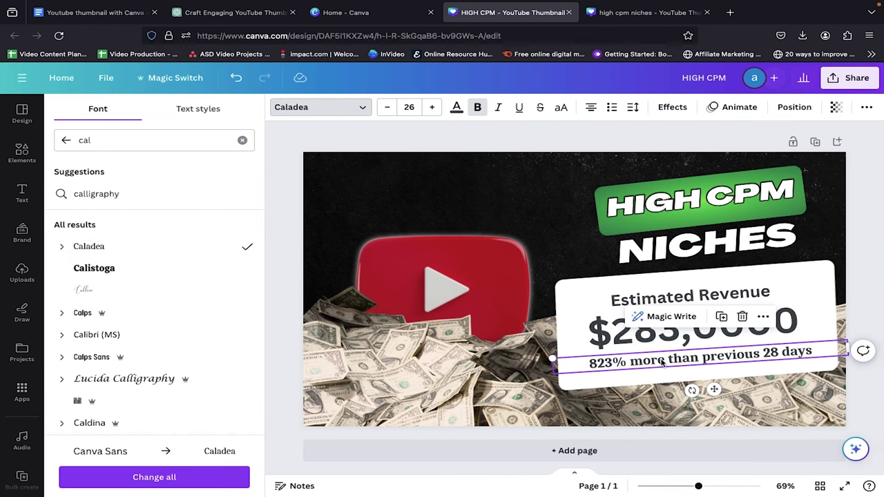
{"action": "left_click", "coordinate": [477, 109]}
{"action": "left_click", "coordinate": [650, 339]}
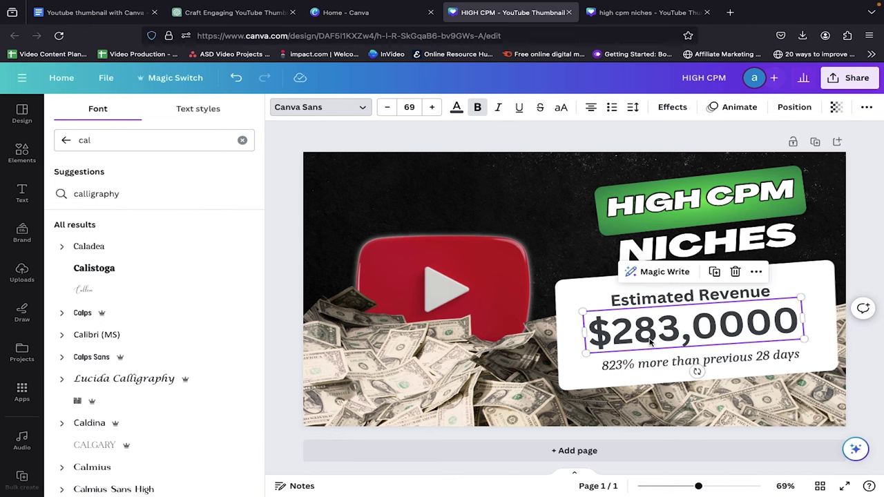
{"action": "left_click", "coordinate": [497, 109]}
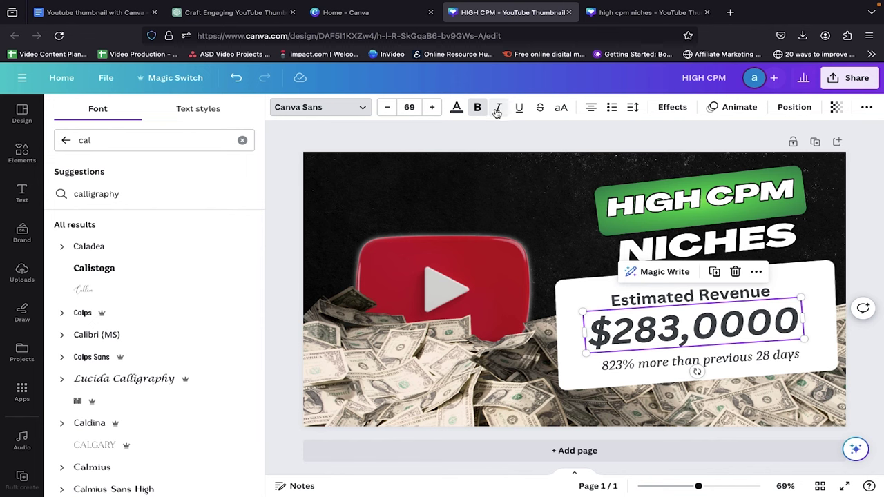
Change the Estimated Revenue label's font to Lexend Deca.
{"action": "left_click", "coordinate": [656, 299]}
{"action": "key", "text": "BackSpace"}
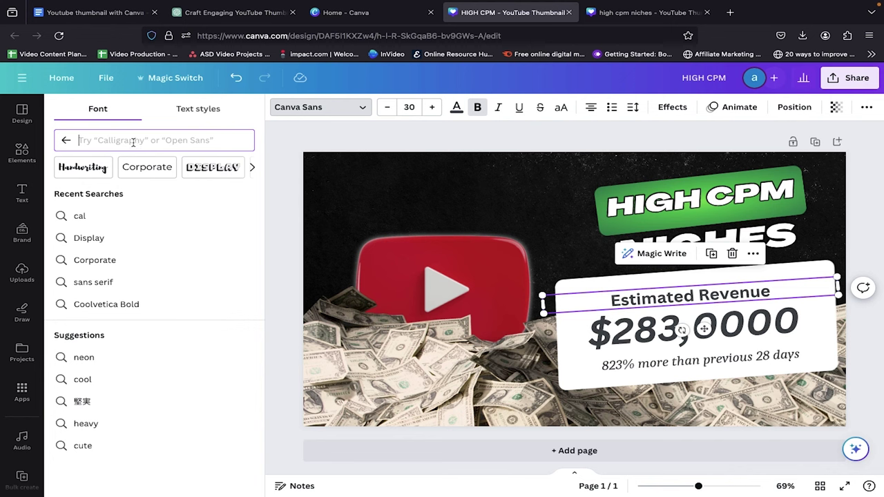
{"action": "type", "text": "lex"}
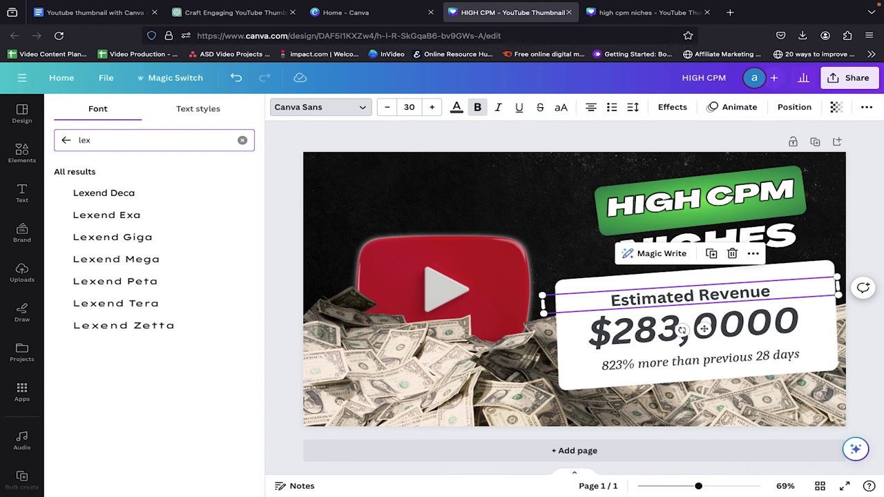
{"action": "left_click", "coordinate": [104, 193]}
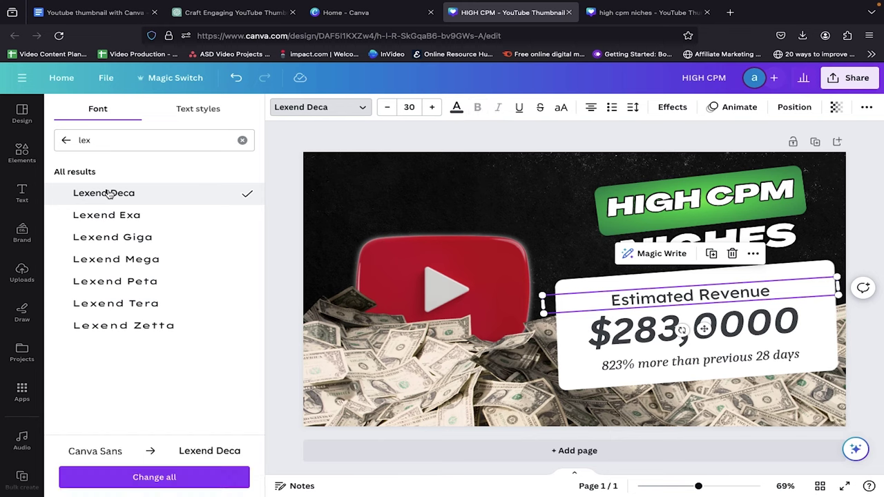
{"action": "left_click", "coordinate": [722, 301]}
{"action": "left_click", "coordinate": [714, 292]}
{"action": "left_click", "coordinate": [696, 330]}
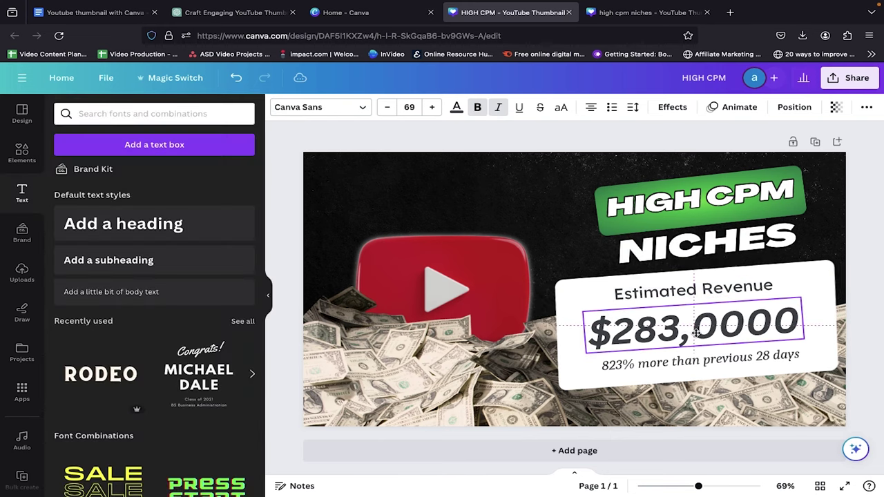
{"action": "left_click", "coordinate": [698, 364]}
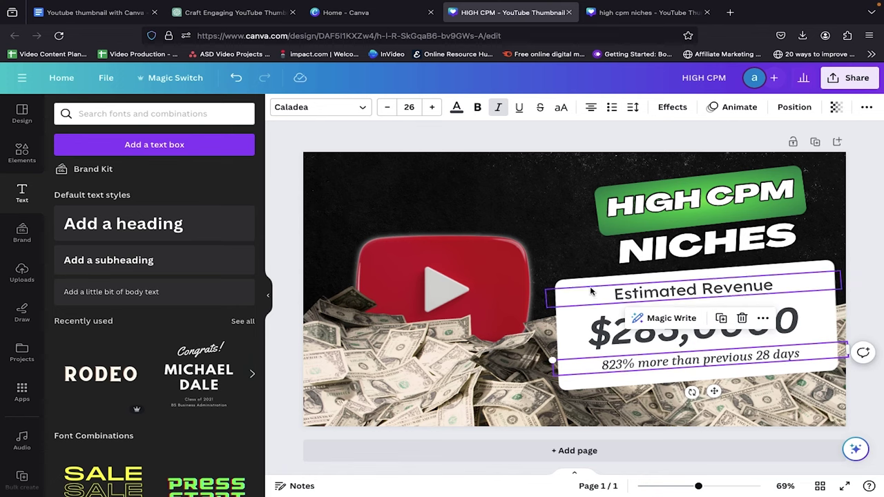
{"action": "left_click", "coordinate": [290, 242]}
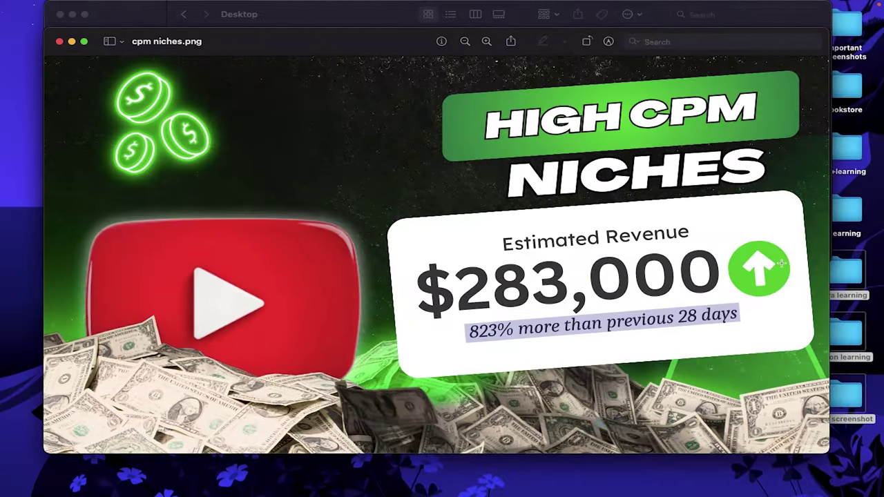
Nudge the Estimated Revenue label slightly left and down on the card.
{"action": "left_click_drag", "start_coordinate": [719, 230], "coordinate": [777, 261]}
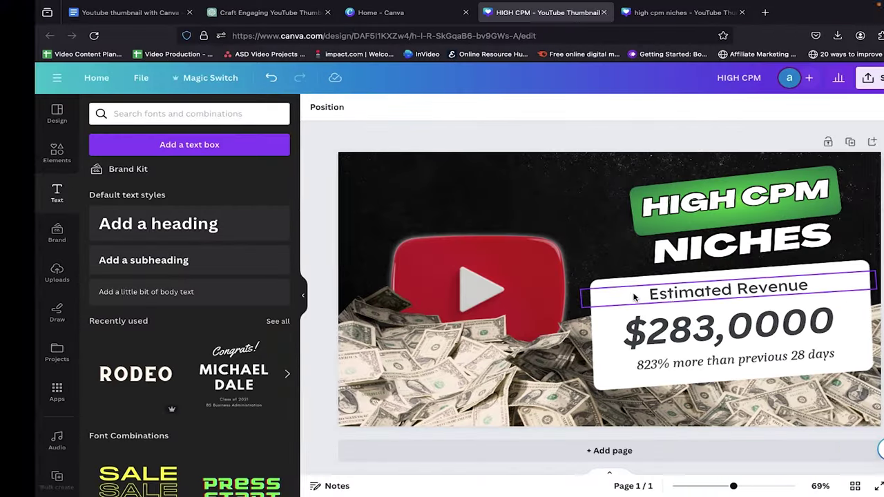
{"action": "left_click", "coordinate": [633, 297]}
{"action": "left_click", "coordinate": [710, 327]}
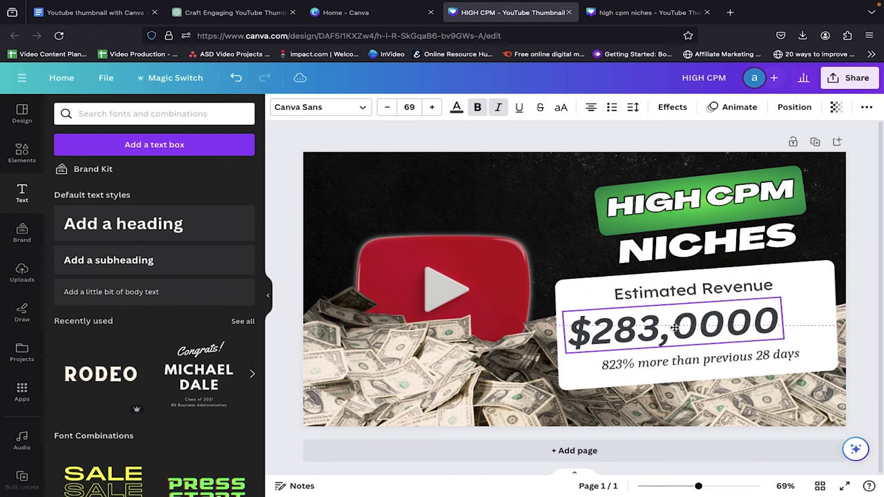
{"action": "left_click", "coordinate": [675, 354]}
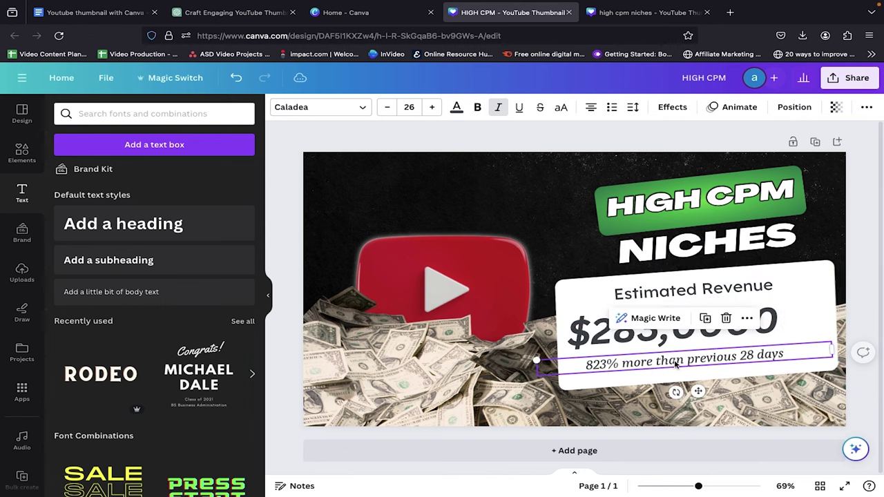
{"action": "left_click_drag", "start_coordinate": [680, 288], "coordinate": [653, 297]}
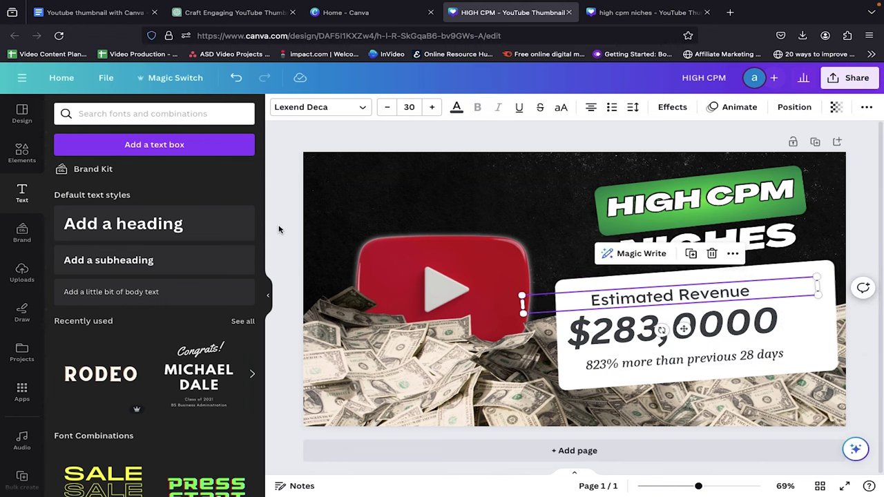
{"action": "left_click", "coordinate": [279, 229]}
Search Elements for 'green upward' and add the white up-arrow circle graphic.
{"action": "left_click", "coordinate": [9, 161]}
{"action": "left_click", "coordinate": [60, 113]}
{"action": "left_click", "coordinate": [99, 113]}
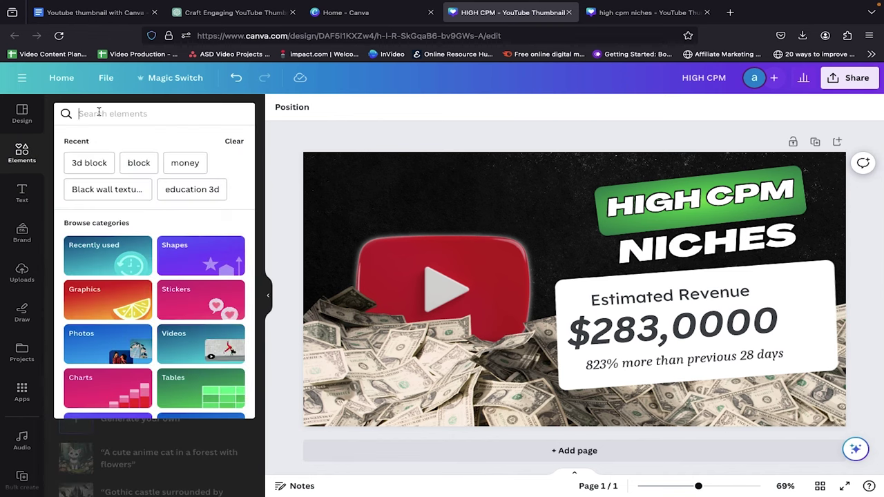
{"action": "type", "text": "green up"}
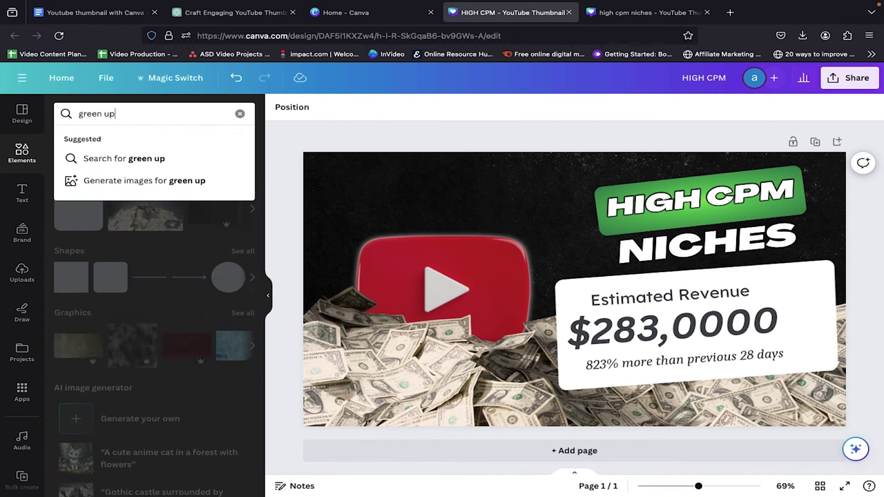
{"action": "type", "text": "ward"}
{"action": "key", "text": "Return"}
{"action": "left_click", "coordinate": [98, 140]}
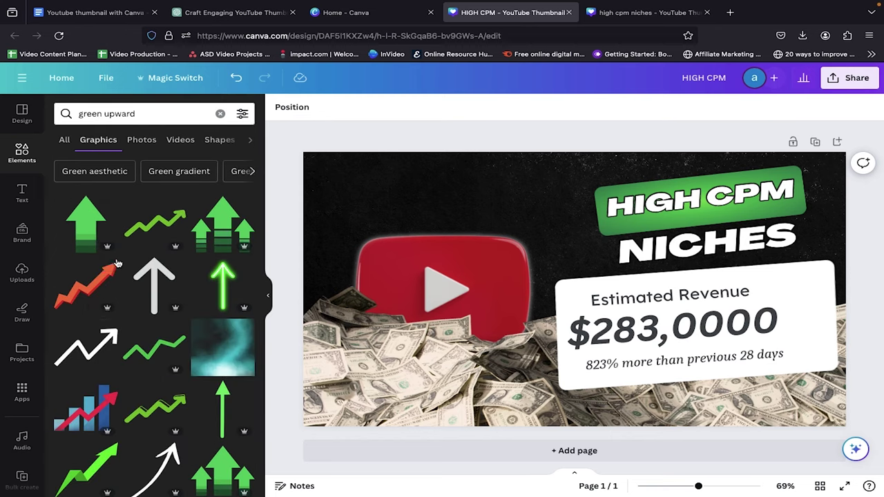
{"action": "scroll", "coordinate": [118, 263], "scroll_direction": "down", "scroll_amount": 5}
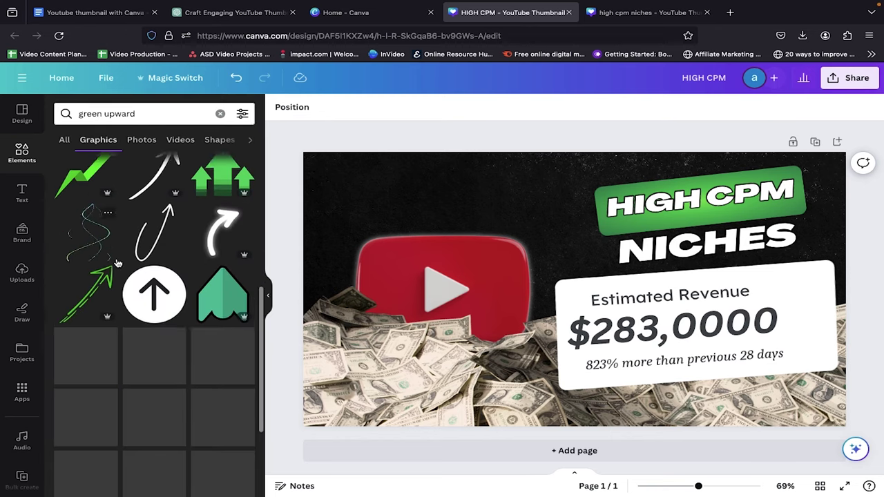
{"action": "left_click", "coordinate": [151, 287]}
Resize the arrow circle to 121×121, make it light green, and place it beside $283,0000.
{"action": "left_click_drag", "start_coordinate": [633, 343], "coordinate": [811, 317]}
{"action": "left_click", "coordinate": [423, 107]}
{"action": "left_click", "coordinate": [67, 438]}
{"action": "scroll", "coordinate": [104, 311], "scroll_direction": "up", "scroll_amount": 5}
{"action": "left_click", "coordinate": [67, 174]}
{"action": "left_click", "coordinate": [174, 223]}
{"action": "left_click", "coordinate": [673, 328]}
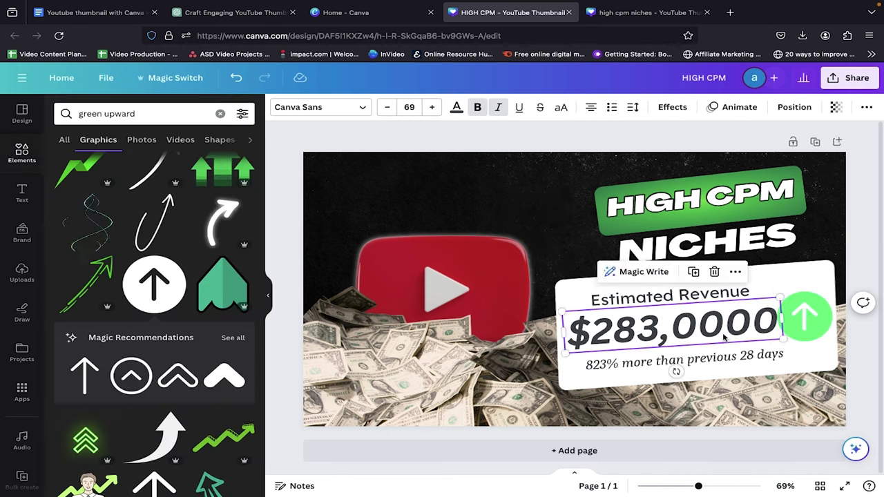
{"action": "left_click_drag", "start_coordinate": [696, 297], "coordinate": [703, 293]}
{"action": "left_click", "coordinate": [684, 356]}
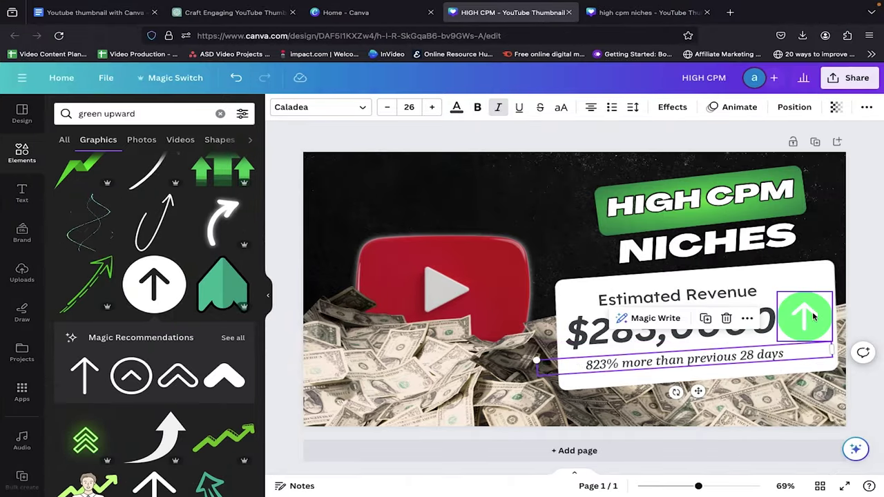
{"action": "left_click", "coordinate": [818, 316]}
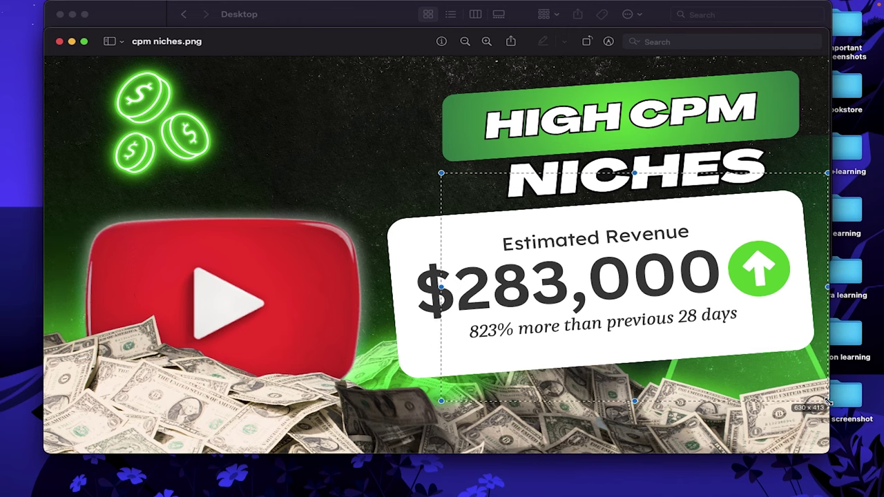
Add a 'green transparent gradient' graphic enlarged over the right half of the thumbnail.
{"action": "left_click", "coordinate": [405, 169]}
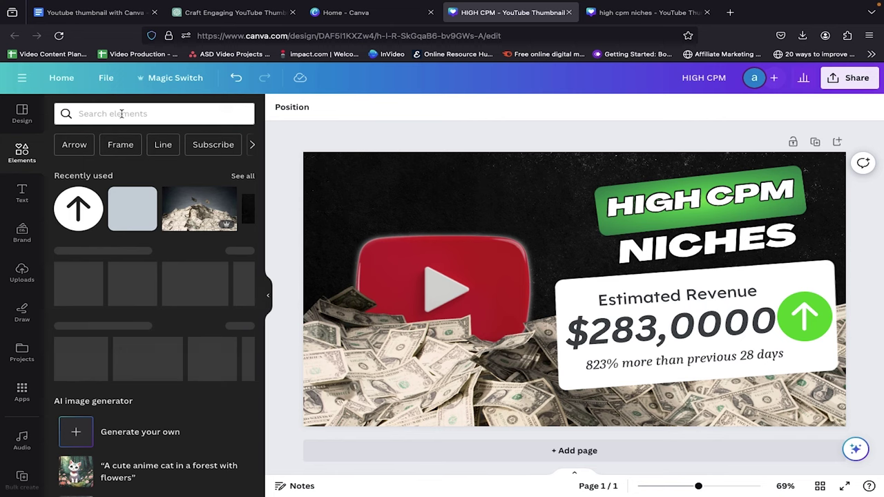
{"action": "left_click", "coordinate": [120, 114]}
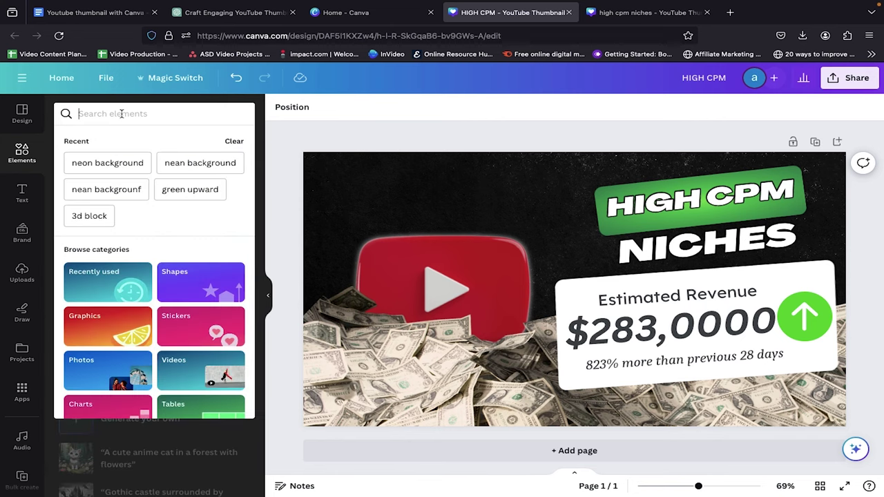
{"action": "type", "text": "green transp"}
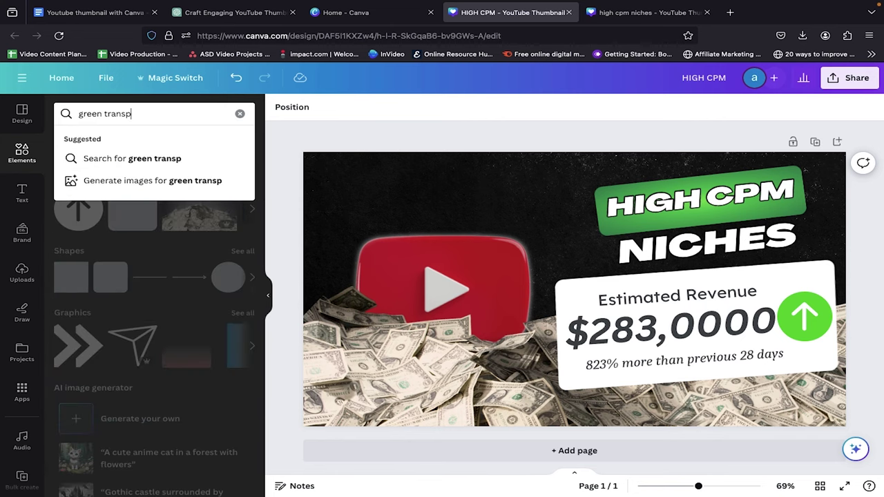
{"action": "type", "text": "arent gradient"}
{"action": "key", "text": "Return"}
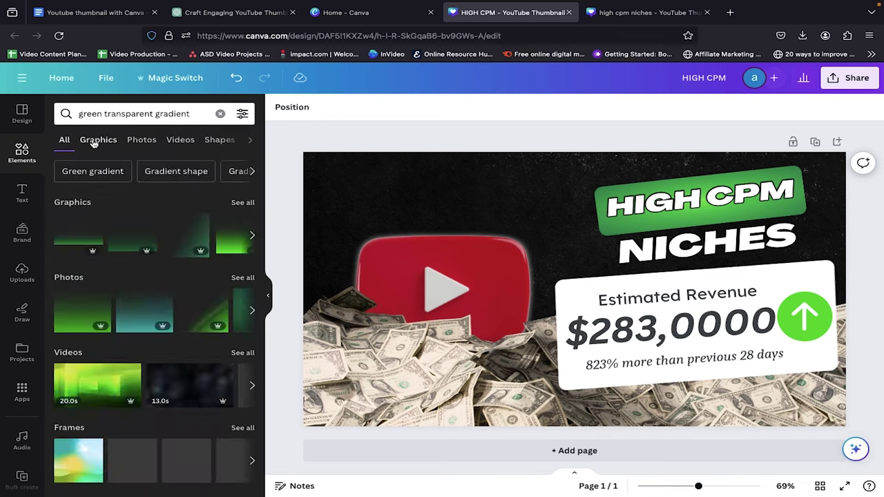
{"action": "left_click", "coordinate": [97, 140]}
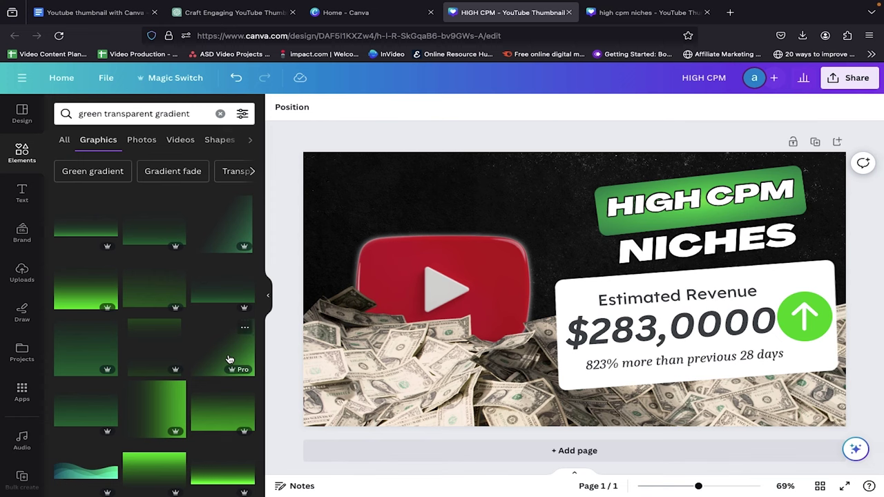
{"action": "scroll", "coordinate": [229, 359], "scroll_direction": "down", "scroll_amount": 2}
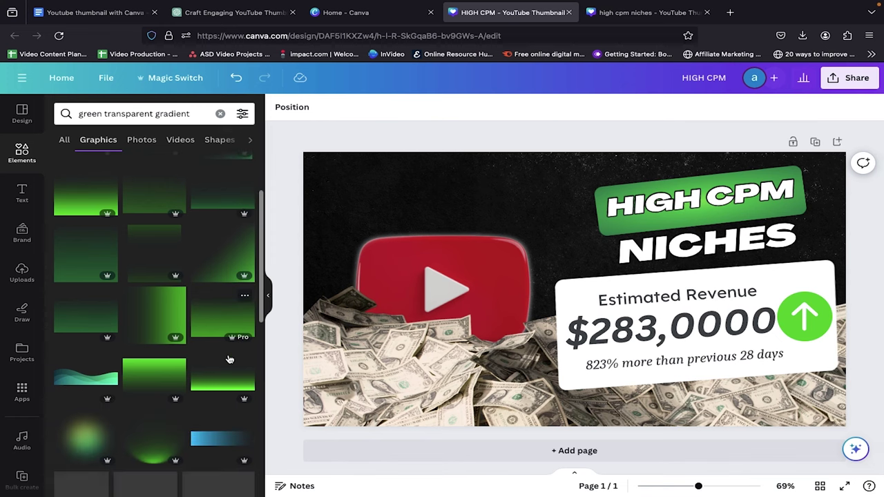
{"action": "left_click", "coordinate": [222, 274]}
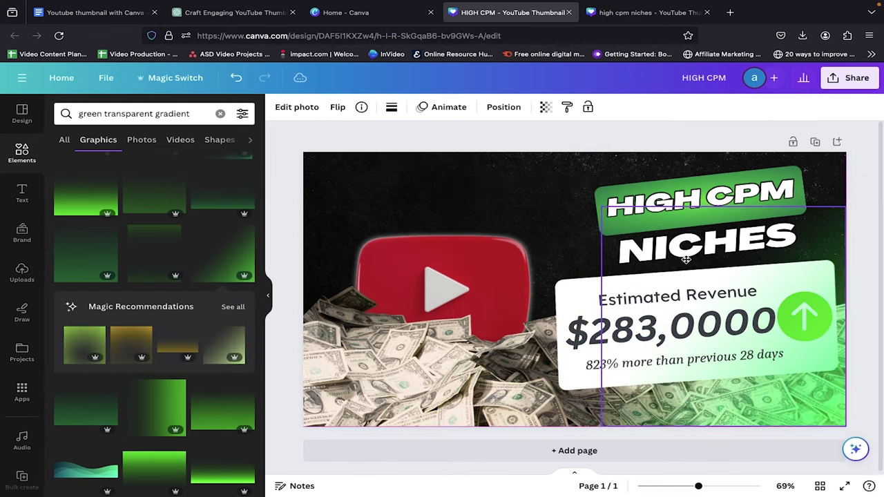
{"action": "left_click_drag", "start_coordinate": [686, 259], "coordinate": [691, 260]}
{"action": "left_click_drag", "start_coordinate": [601, 207], "coordinate": [534, 163]}
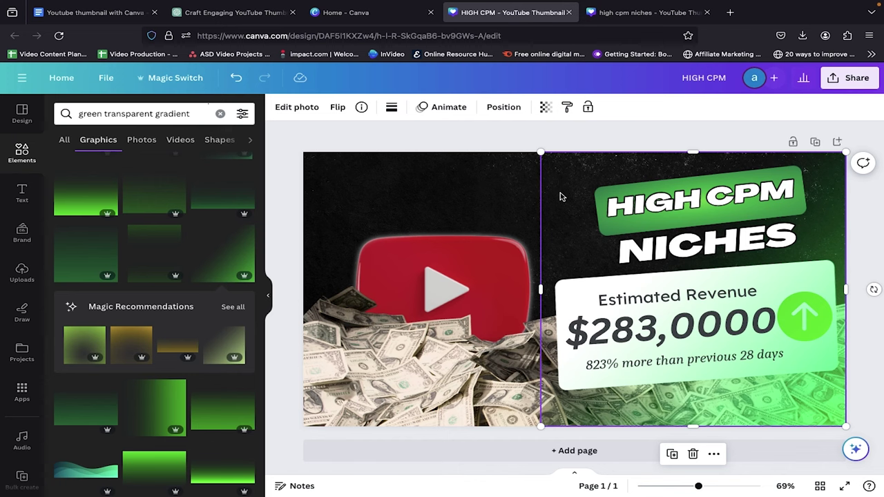
Duplicate the gradient onto the left half and flip it horizontally.
{"action": "key", "text": "ctrl+d"}
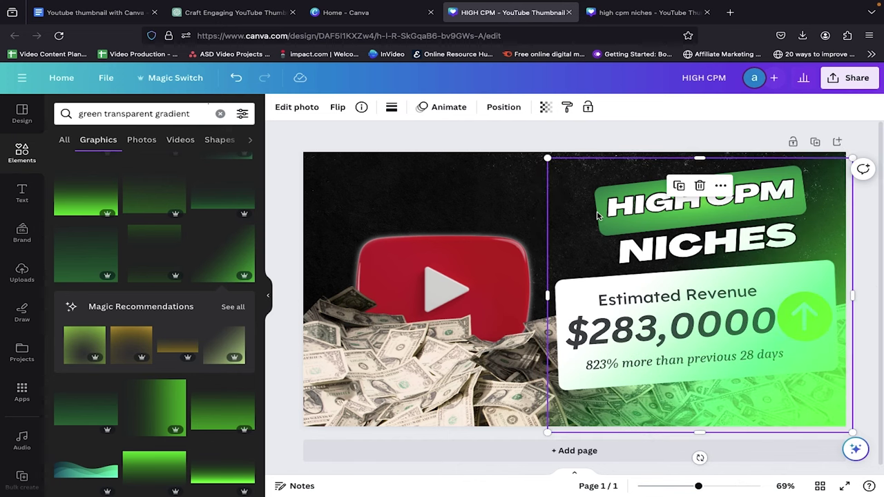
{"action": "left_click_drag", "start_coordinate": [598, 216], "coordinate": [353, 209]}
{"action": "left_click", "coordinate": [337, 108]}
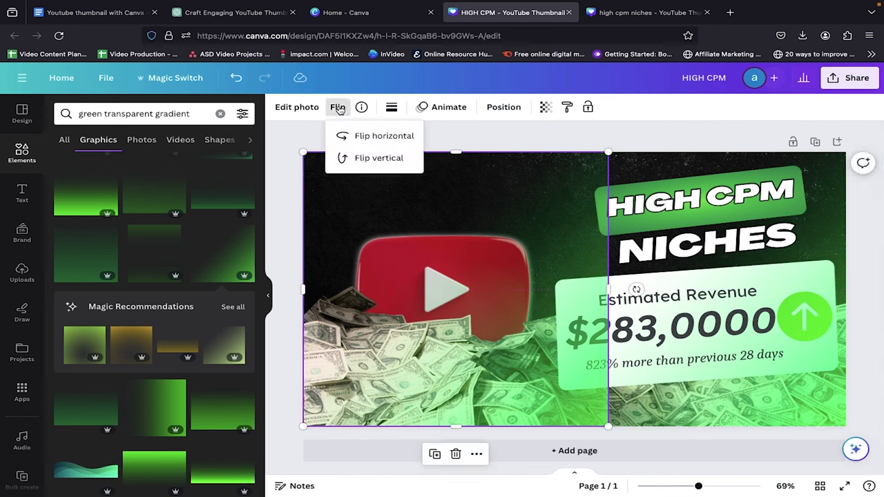
{"action": "left_click", "coordinate": [361, 140]}
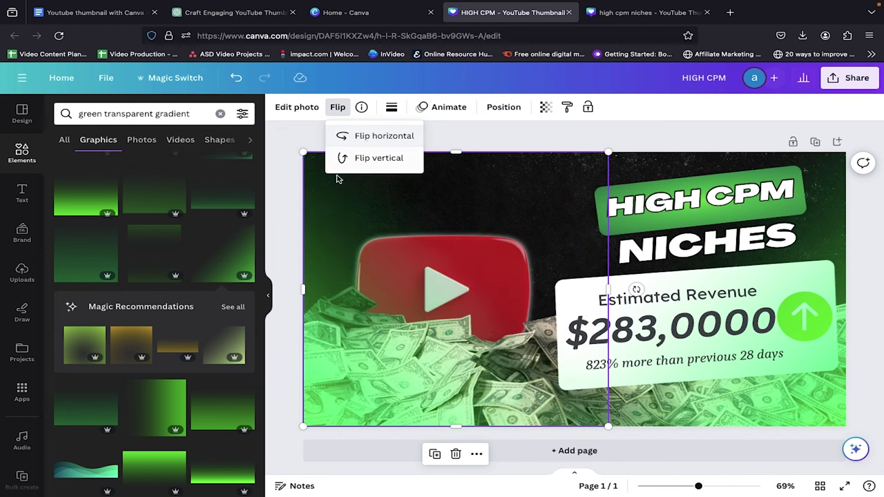
{"action": "key", "text": "Escape"}
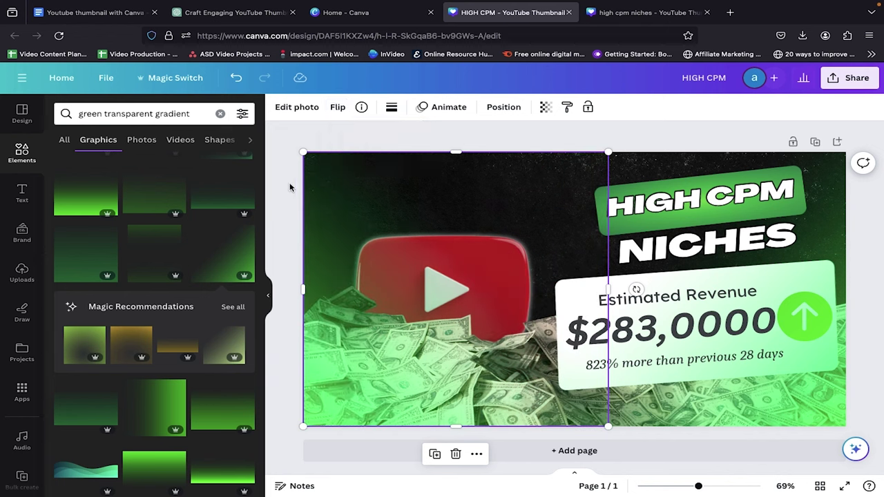
{"action": "key", "text": "Escape"}
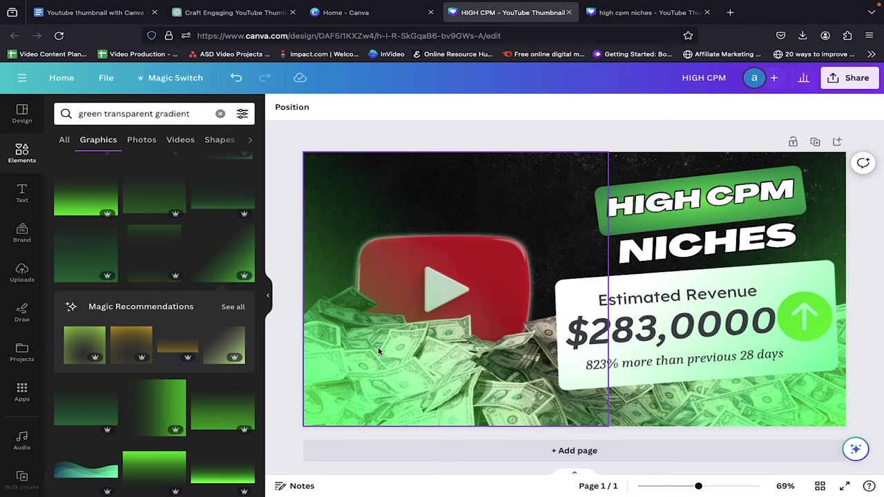
Add the green gradient shadow graphic over the YouTube logo.
{"action": "scroll", "coordinate": [149, 365], "scroll_direction": "down", "scroll_amount": 3}
{"action": "left_click", "coordinate": [177, 337]}
{"action": "left_click", "coordinate": [290, 243]}
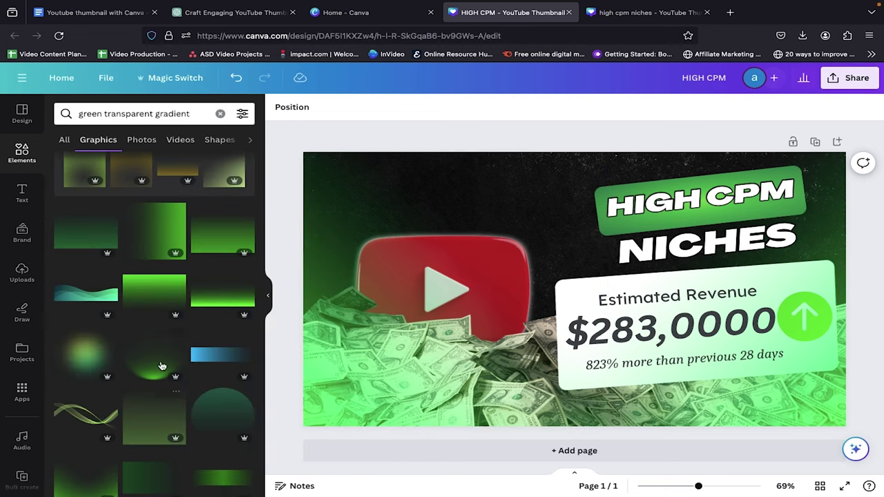
{"action": "left_click", "coordinate": [174, 353]}
{"action": "left_click_drag", "start_coordinate": [553, 373], "coordinate": [468, 258]}
{"action": "left_click", "coordinate": [289, 208]}
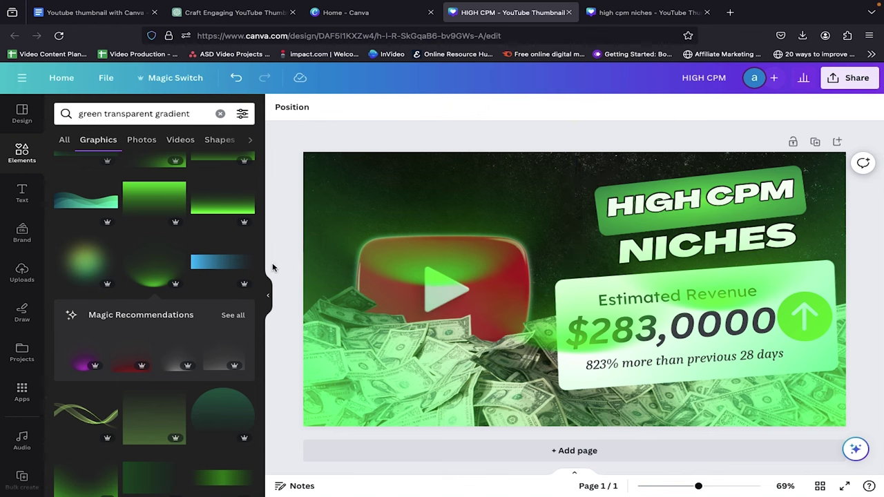
{"action": "left_click", "coordinate": [269, 289]}
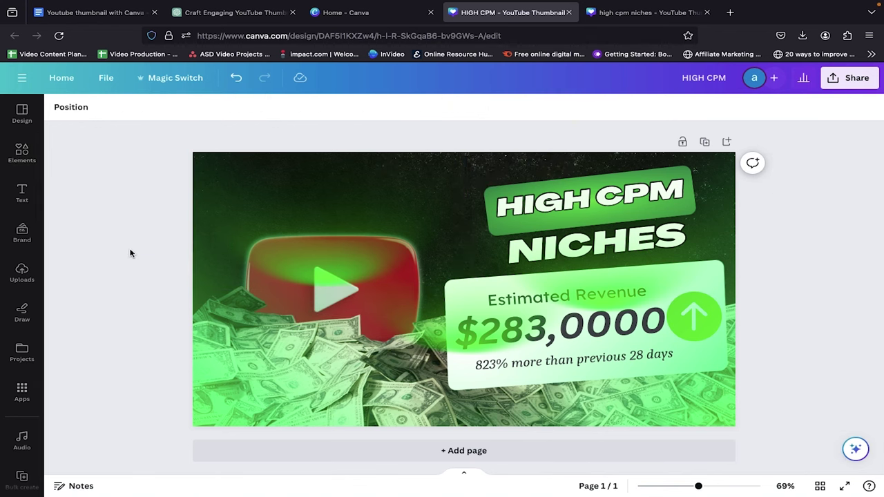
Select both halves of the green gradient and open the Layers list.
{"action": "left_click", "coordinate": [332, 219]}
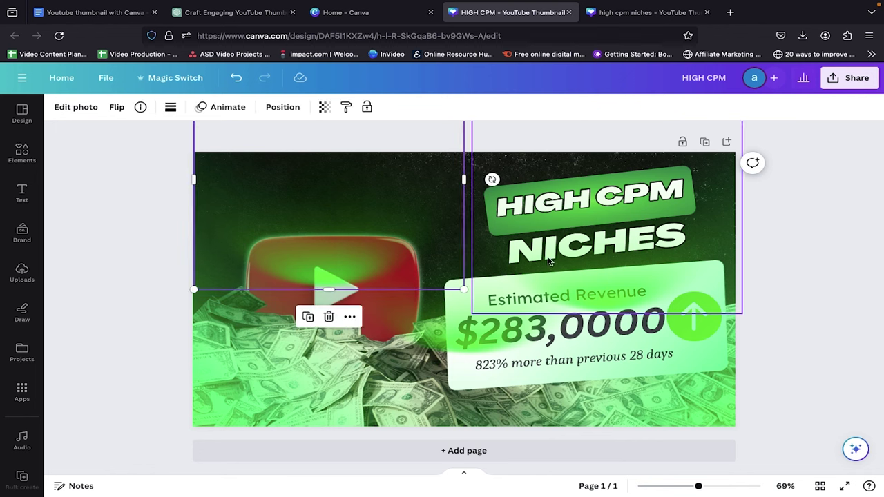
{"action": "left_click", "coordinate": [589, 283]}
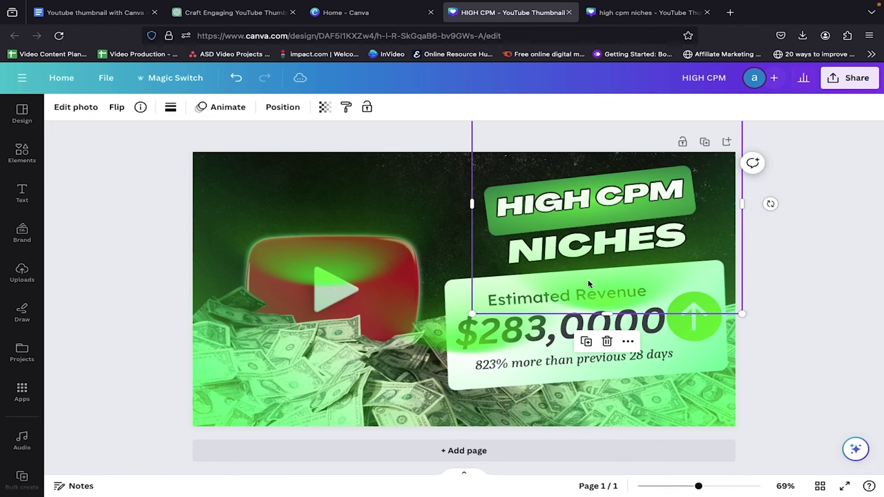
{"action": "left_click", "coordinate": [628, 343]}
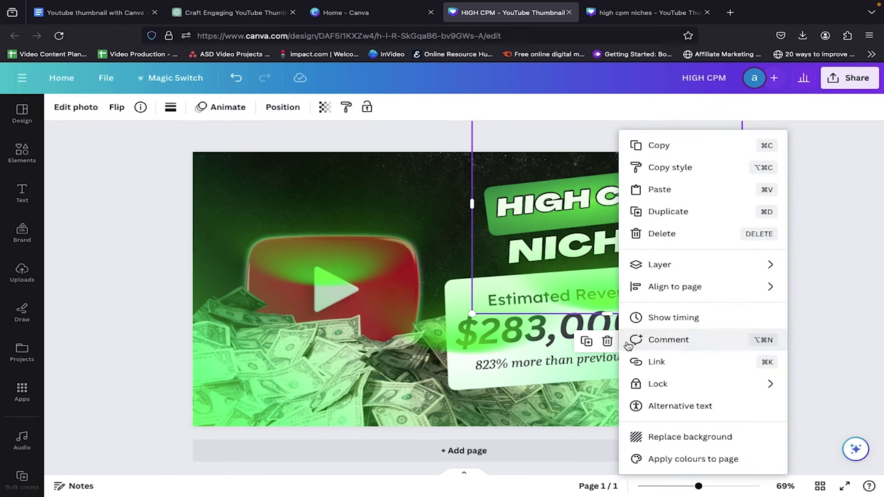
{"action": "mouse_move", "coordinate": [649, 273]}
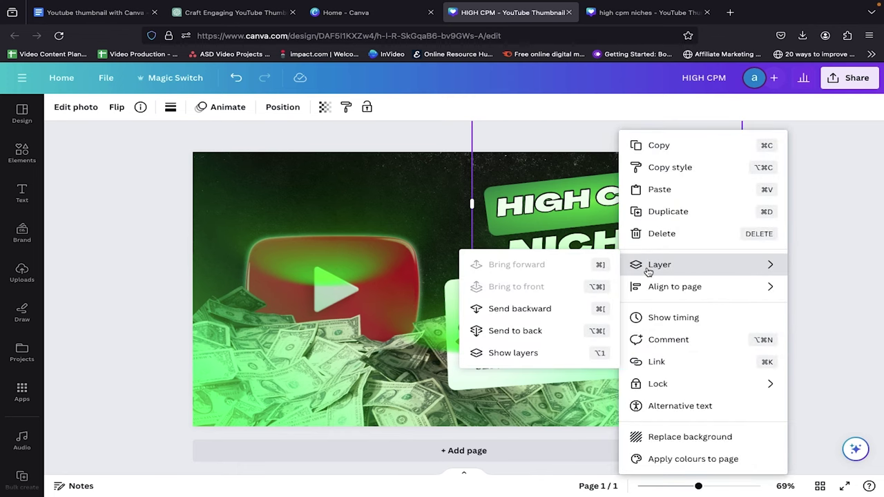
{"action": "left_click", "coordinate": [519, 353]}
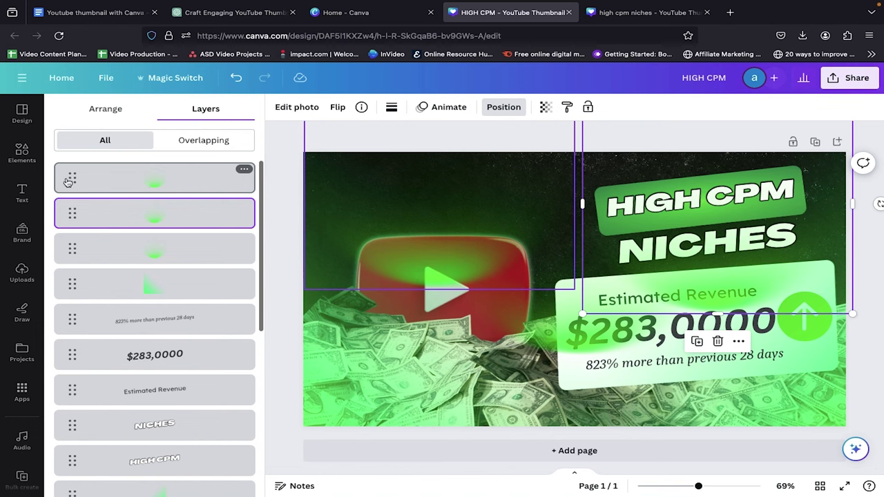
Drag the six green gradient layers to the bottom of the Layers list.
{"action": "left_click_drag", "start_coordinate": [73, 180], "coordinate": [79, 426]}
{"action": "scroll", "coordinate": [118, 395], "scroll_direction": "up", "scroll_amount": 4}
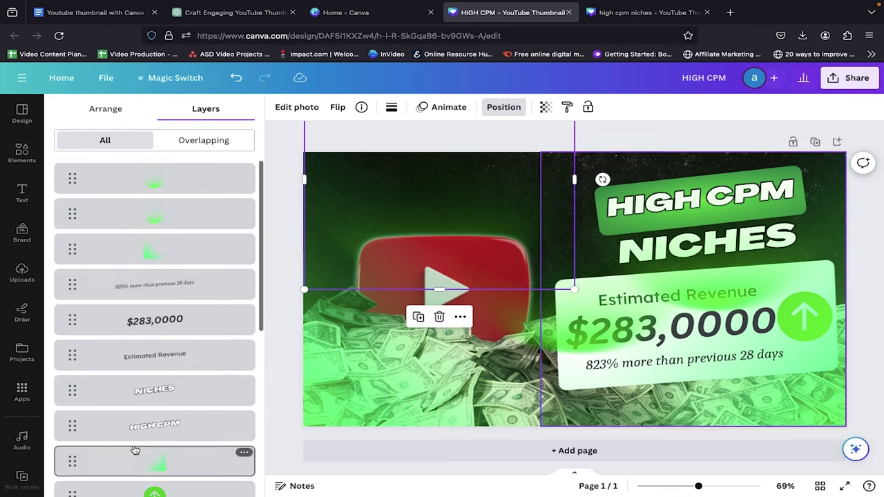
{"action": "left_click_drag", "start_coordinate": [72, 178], "coordinate": [77, 472]}
{"action": "scroll", "coordinate": [71, 179], "scroll_direction": "up", "scroll_amount": 5}
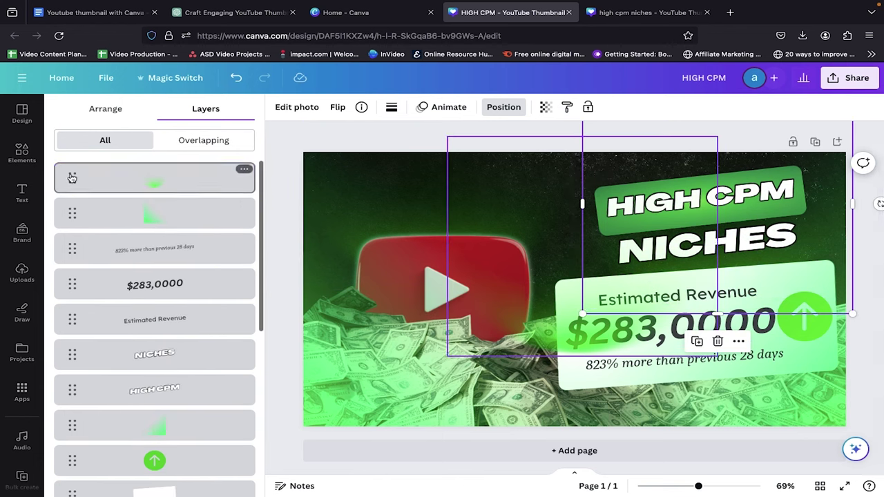
{"action": "left_click_drag", "start_coordinate": [72, 178], "coordinate": [89, 459]}
{"action": "scroll", "coordinate": [65, 311], "scroll_direction": "up", "scroll_amount": 5}
{"action": "left_click_drag", "start_coordinate": [67, 339], "coordinate": [71, 438]}
{"action": "scroll", "coordinate": [71, 430], "scroll_direction": "up", "scroll_amount": 5}
{"action": "left_click_drag", "start_coordinate": [72, 306], "coordinate": [78, 444]}
{"action": "scroll", "coordinate": [99, 178], "scroll_direction": "up", "scroll_amount": 5}
{"action": "left_click_drag", "start_coordinate": [99, 177], "coordinate": [103, 474]}
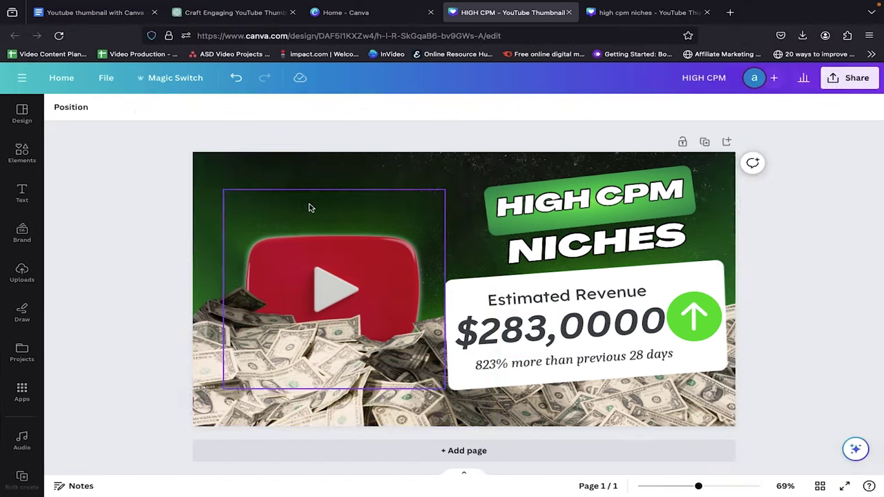
Nudge the YouTube logo slightly downward, then select the right-side background image.
{"action": "left_click", "coordinate": [274, 163]}
{"action": "left_click_drag", "start_coordinate": [274, 163], "coordinate": [290, 235]}
{"action": "left_click", "coordinate": [150, 183]}
{"action": "left_click", "coordinate": [620, 209]}
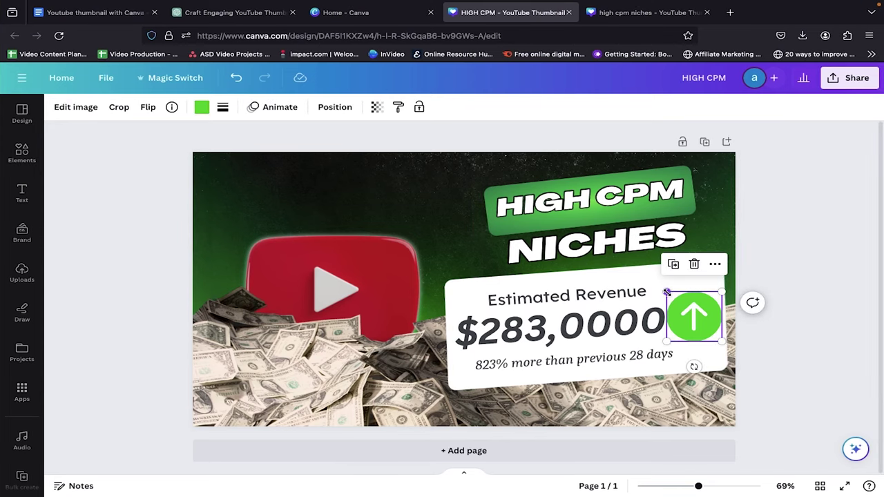
Shrink the green arrow circle slightly and search Elements for 'neon coin'.
{"action": "left_click_drag", "start_coordinate": [666, 292], "coordinate": [675, 296]}
{"action": "left_click", "coordinate": [122, 231]}
{"action": "left_click", "coordinate": [31, 159]}
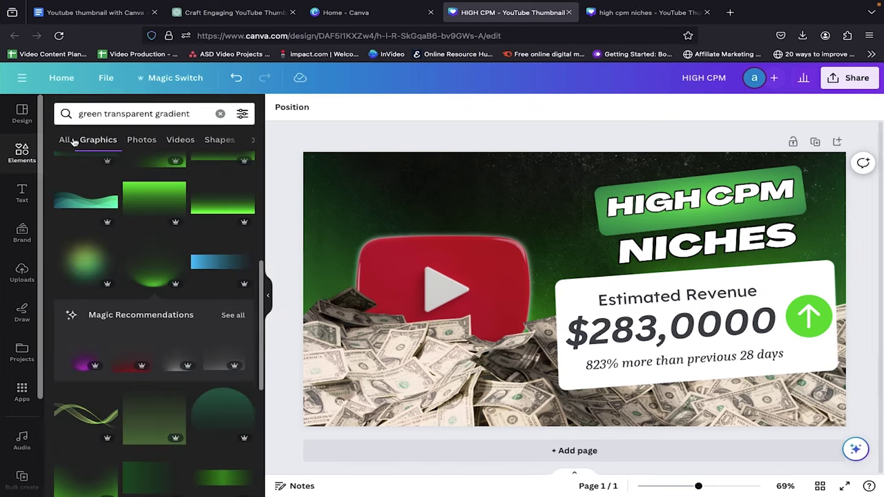
{"action": "left_click", "coordinate": [221, 113]}
{"action": "type", "text": "neon c"}
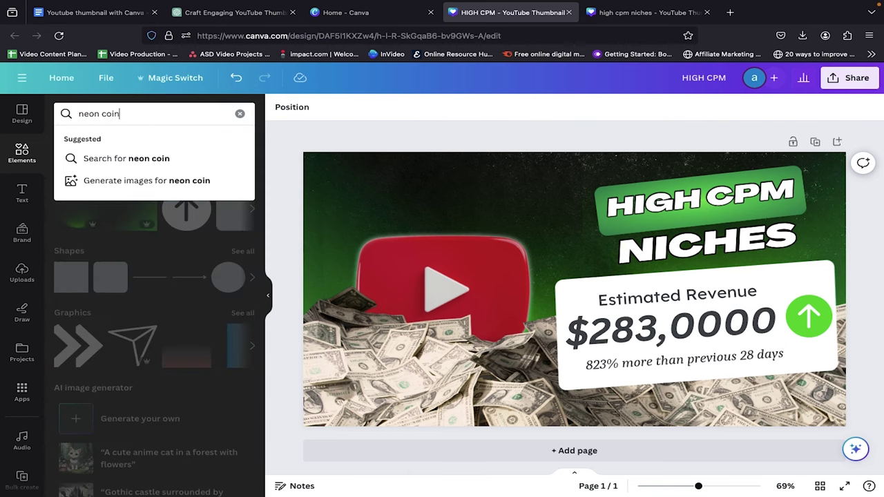
{"action": "type", "text": "oin"}
{"action": "key", "text": "Return"}
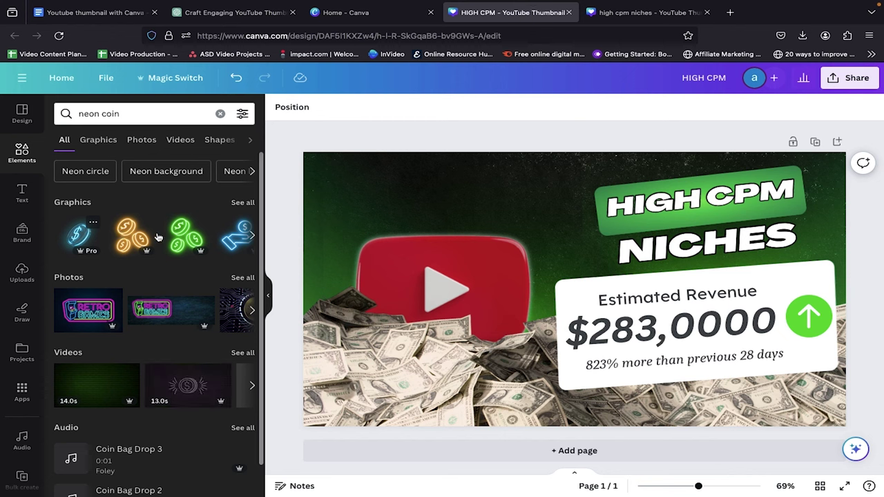
Add the green neon coins graphic, shrink it and place it above the YouTube logo's top-left.
{"action": "left_click", "coordinate": [182, 244]}
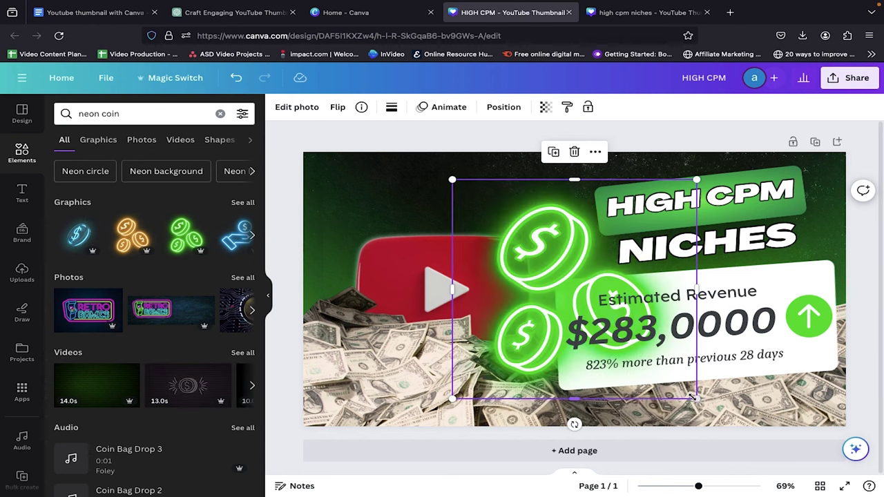
{"action": "left_click_drag", "start_coordinate": [694, 397], "coordinate": [520, 272]}
{"action": "left_click_drag", "start_coordinate": [488, 226], "coordinate": [382, 205]}
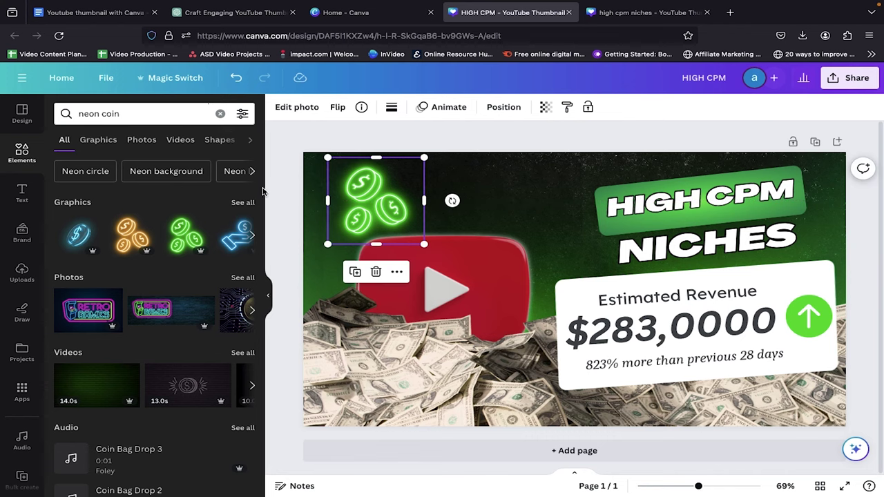
{"action": "left_click", "coordinate": [274, 197]}
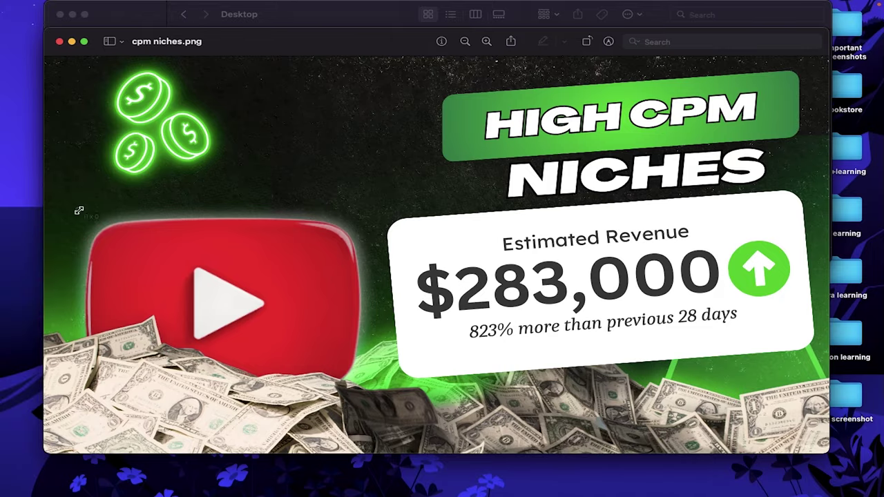
{"action": "left_click_drag", "start_coordinate": [78, 211], "coordinate": [372, 403]}
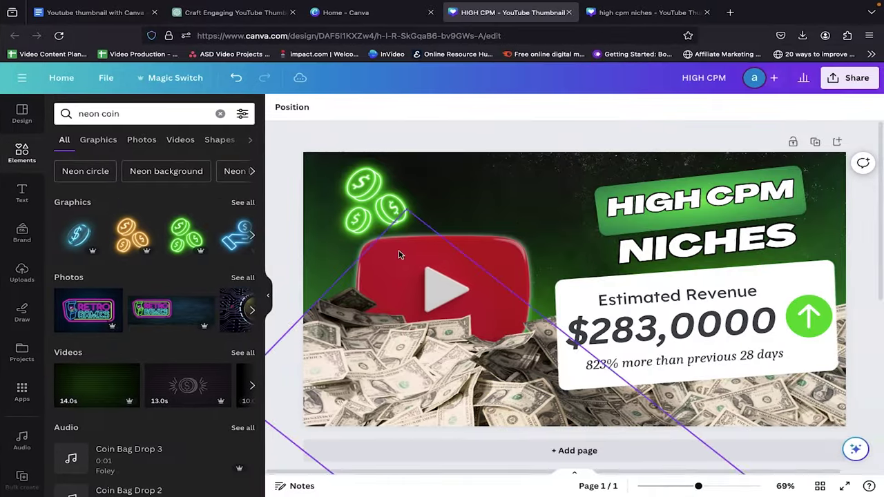
Adjust the YouTube logo image to brightness 13, contrast 28, highlights 24, shadows 10 and tint -3.
{"action": "left_click", "coordinate": [490, 244]}
{"action": "left_click", "coordinate": [285, 108]}
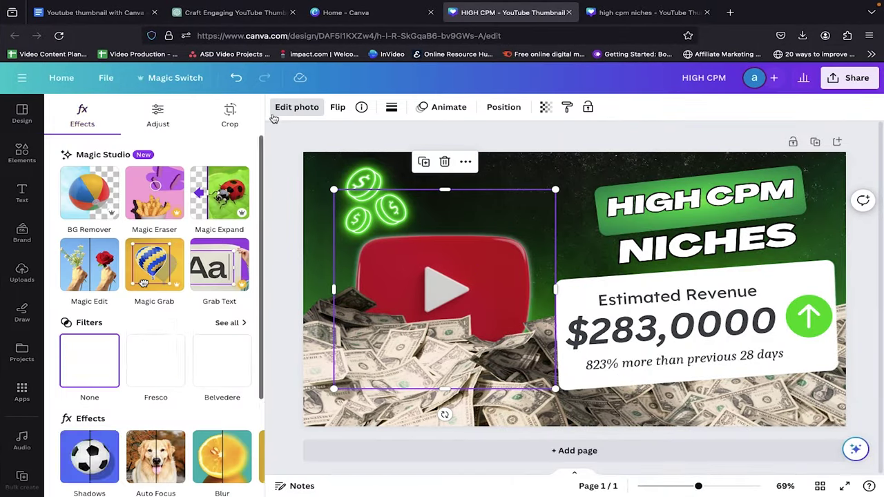
{"action": "left_click", "coordinate": [158, 114]}
{"action": "scroll", "coordinate": [155, 278], "scroll_direction": "down", "scroll_amount": 1}
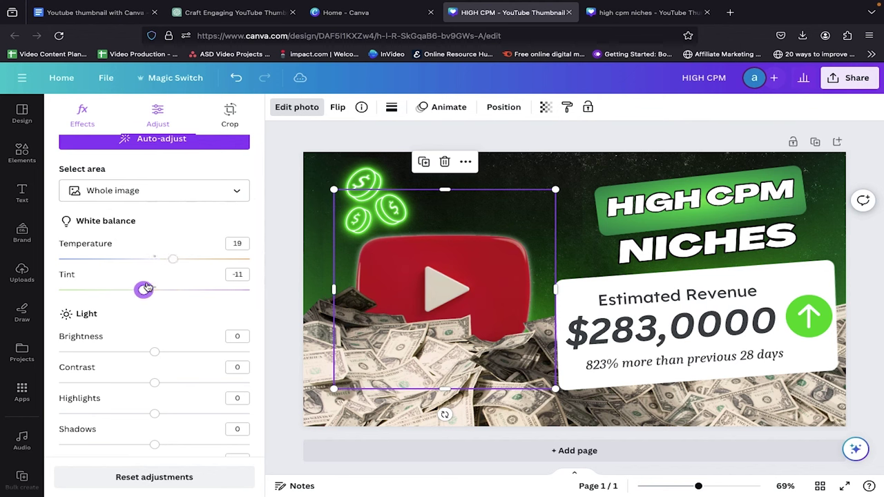
{"action": "left_click_drag", "start_coordinate": [147, 355], "coordinate": [168, 353]}
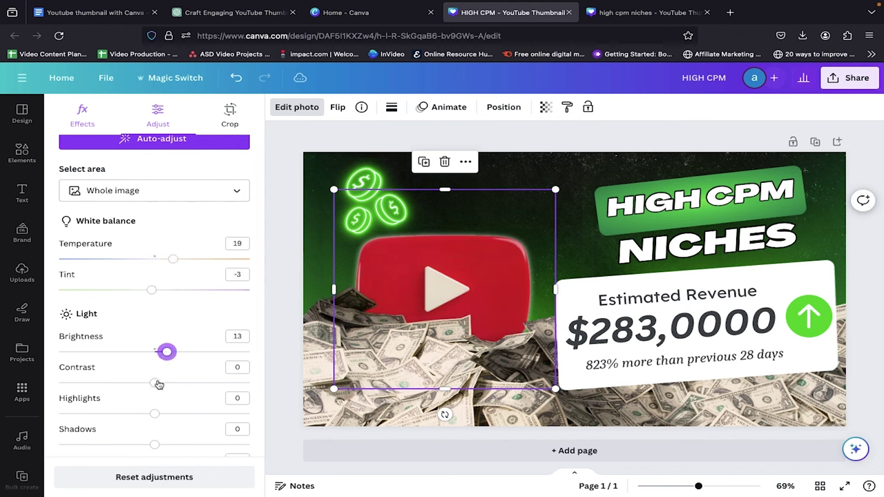
{"action": "scroll", "coordinate": [181, 372], "scroll_direction": "down", "scroll_amount": 1}
{"action": "left_click_drag", "start_coordinate": [154, 388], "coordinate": [177, 388]}
{"action": "scroll", "coordinate": [193, 373], "scroll_direction": "down", "scroll_amount": 1}
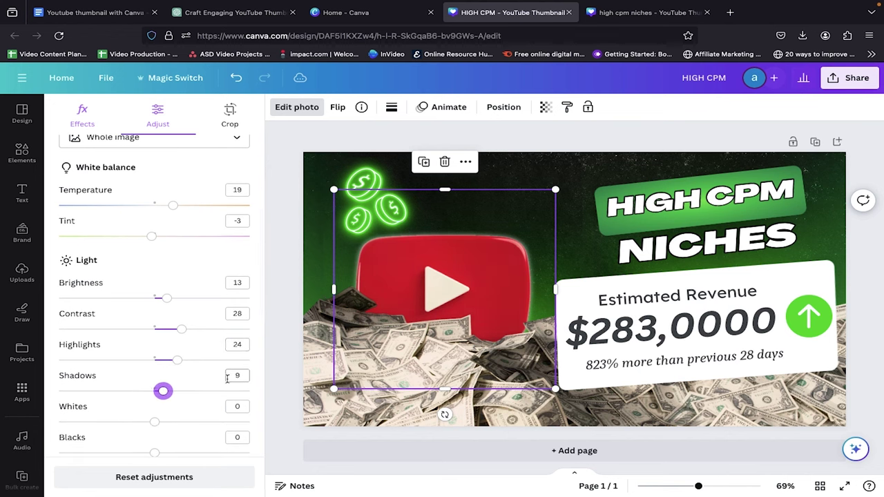
{"action": "type", "text": "10"}
{"action": "scroll", "coordinate": [156, 334], "scroll_direction": "down", "scroll_amount": 4}
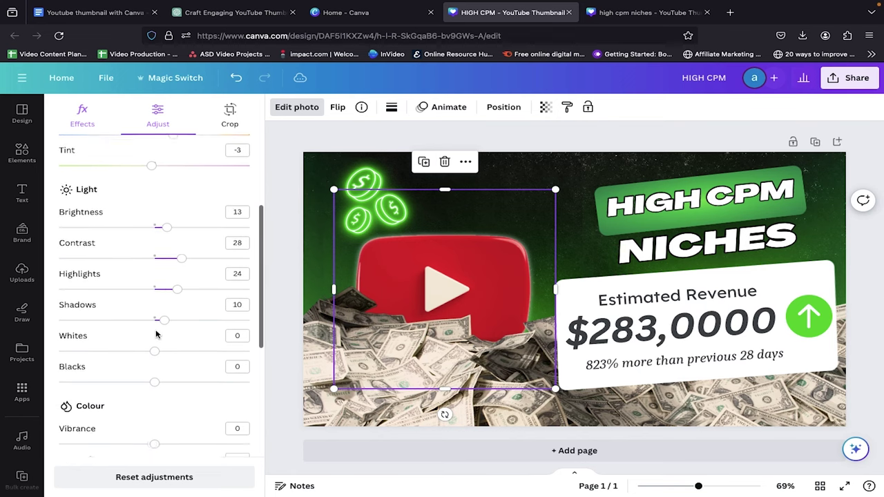
{"action": "left_click", "coordinate": [286, 330]}
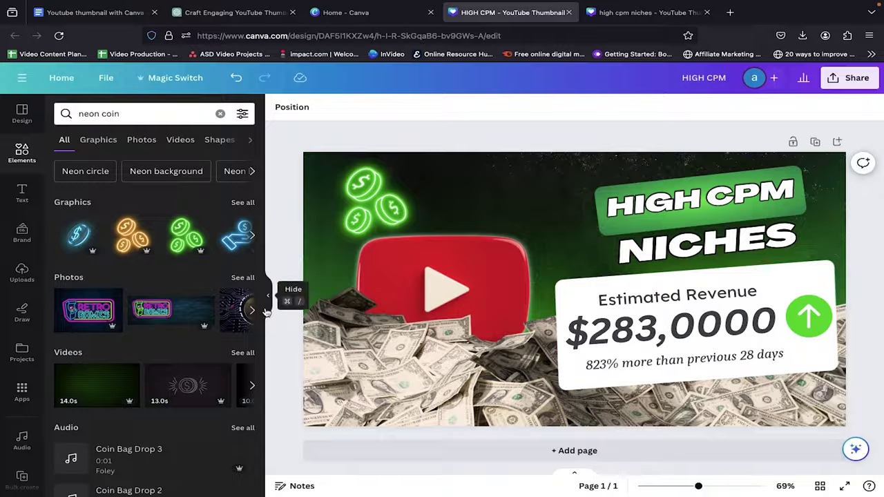
{"action": "left_click", "coordinate": [268, 296]}
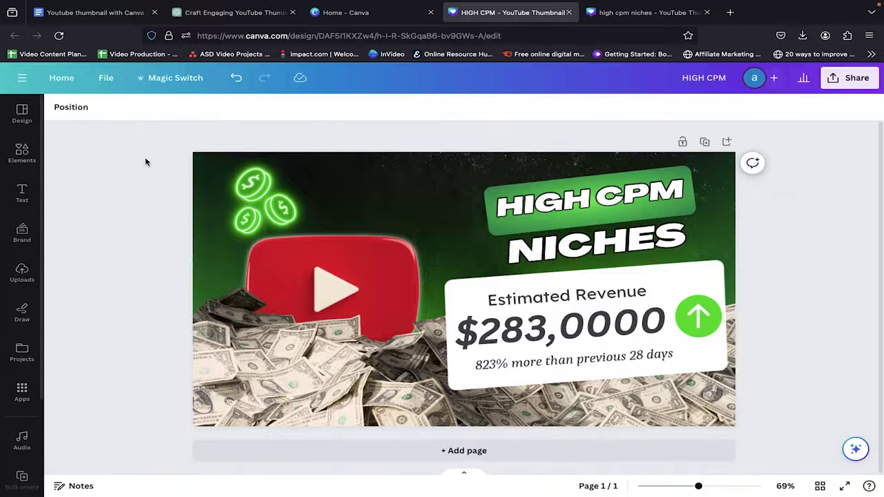
Check the layout with a select-all, then download the thumbnail as a 1,440 × 810 px PNG.
{"action": "left_click_drag", "start_coordinate": [138, 129], "coordinate": [864, 463]}
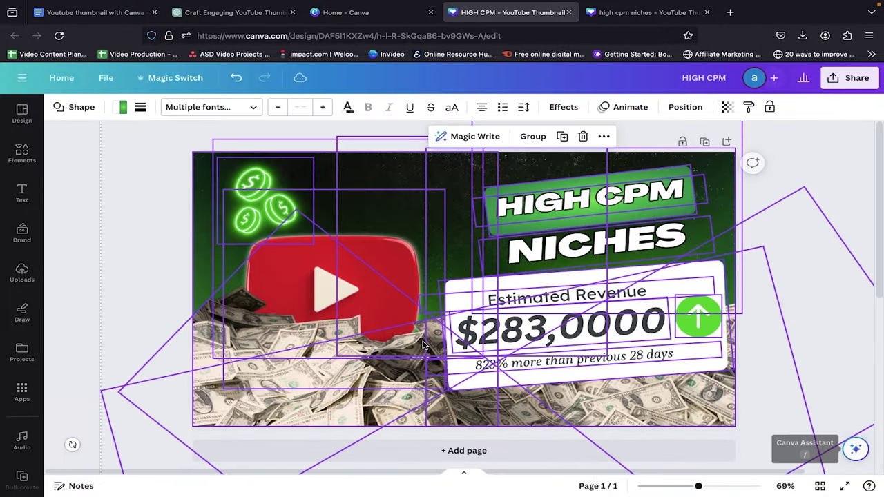
{"action": "left_click", "coordinate": [158, 261]}
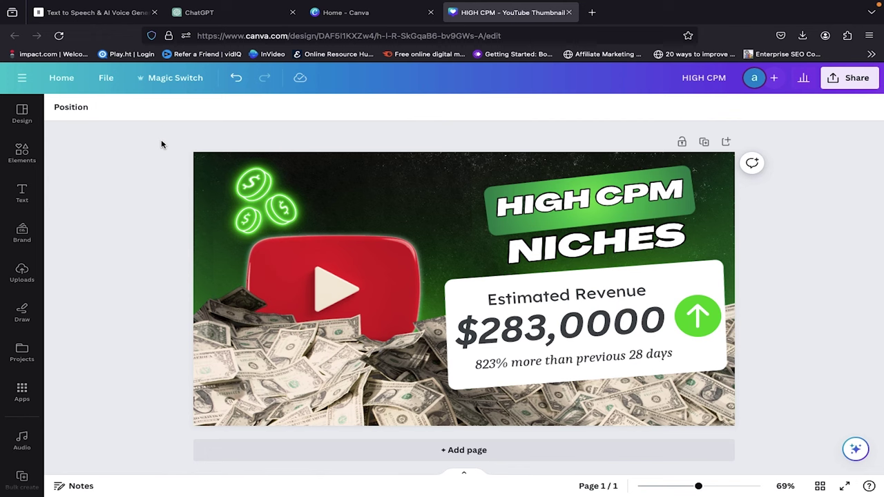
{"action": "left_click_drag", "start_coordinate": [162, 144], "coordinate": [721, 423]}
{"action": "left_click", "coordinate": [120, 249]}
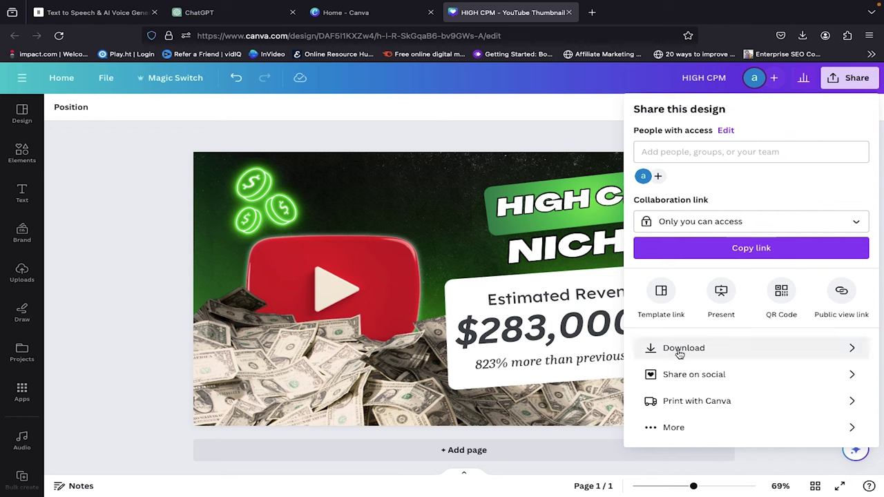
{"action": "left_click", "coordinate": [731, 354]}
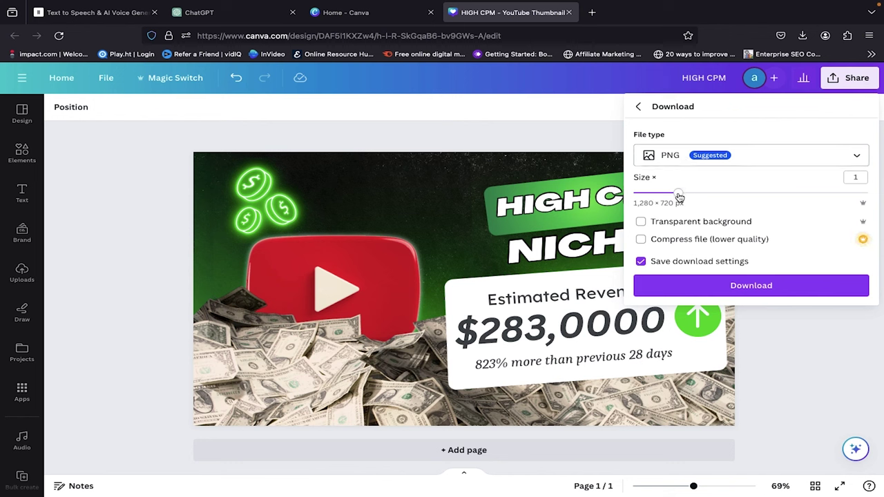
{"action": "mouse_move", "coordinate": [681, 196]}
{"action": "left_mouse_down"}
{"action": "mouse_move", "coordinate": [701, 195]}
{"action": "mouse_move", "coordinate": [692, 195]}
{"action": "left_mouse_up"}
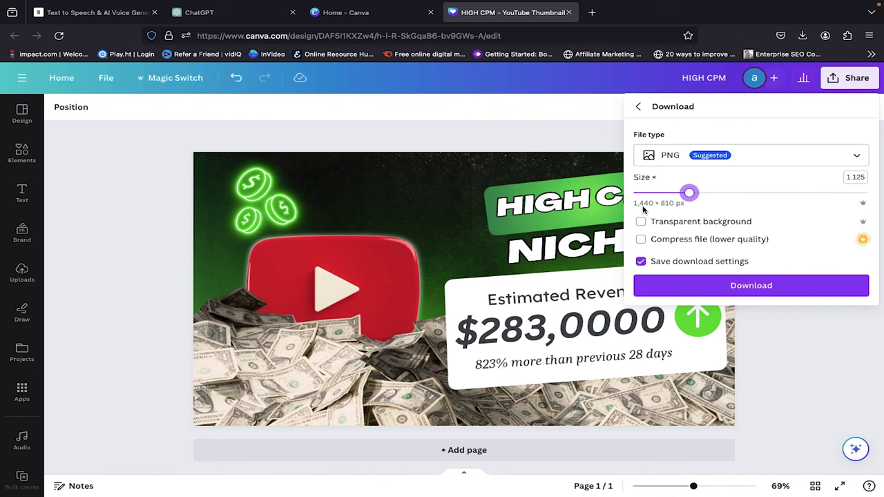
{"action": "left_click", "coordinate": [748, 287]}
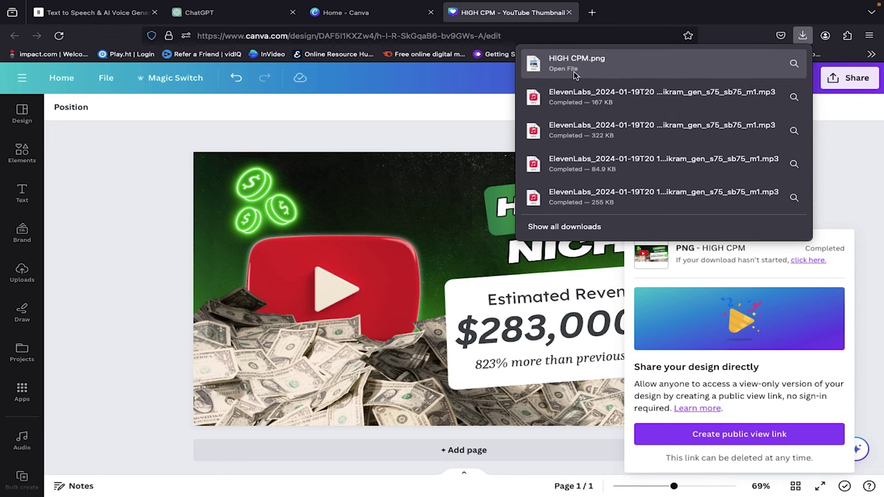
Close the Firefox downloads list.
{"action": "left_click", "coordinate": [154, 184]}
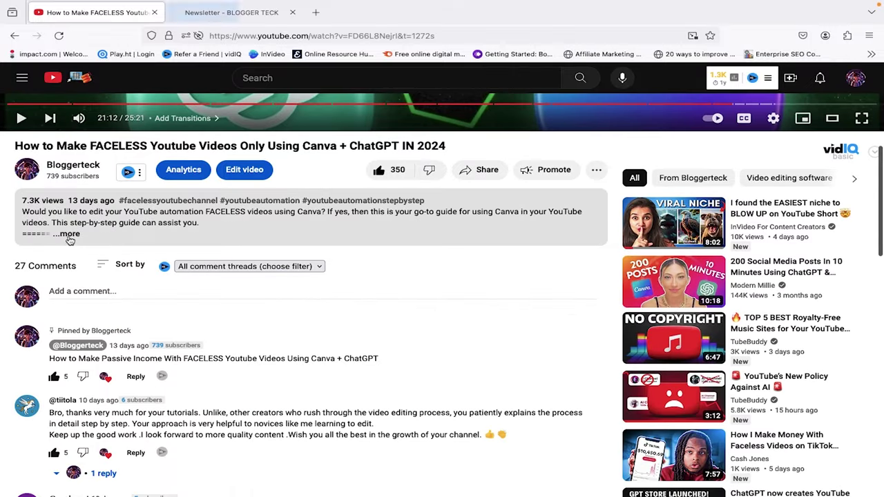
Open the Bloggerteck newsletter page from the video description and enter an e-mail address.
{"action": "left_click", "coordinate": [69, 235]}
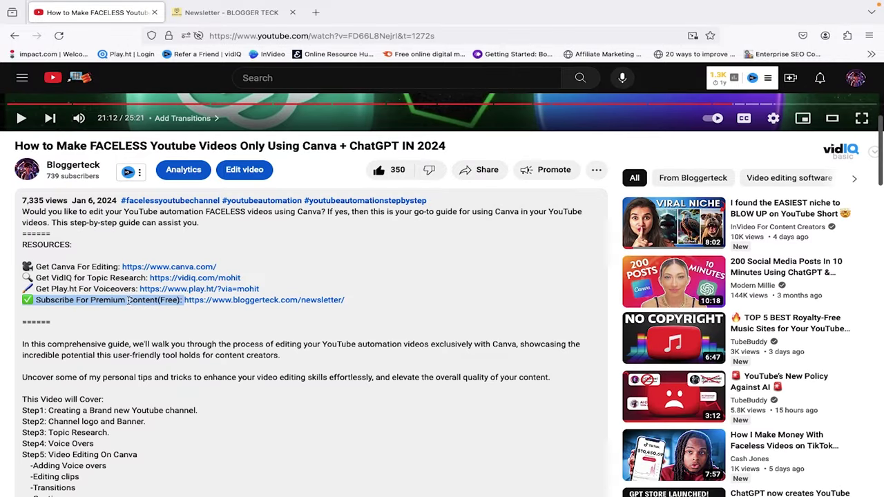
{"action": "left_click", "coordinate": [265, 302]}
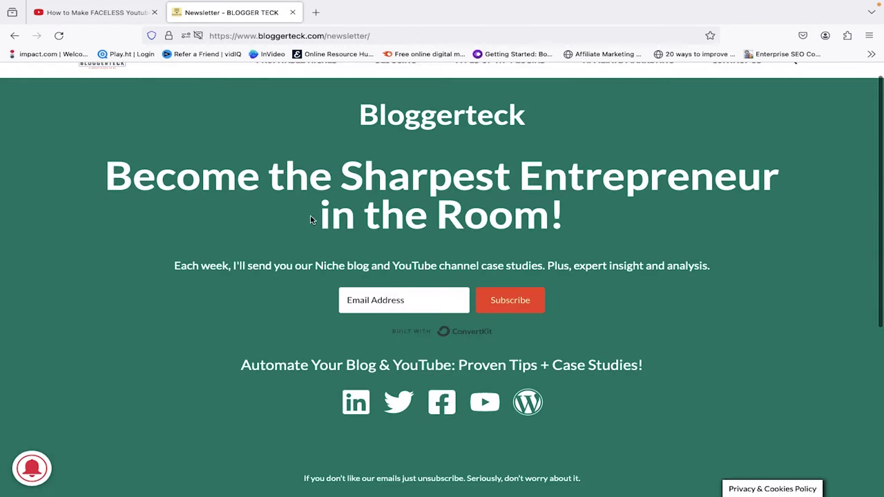
{"action": "left_click_drag", "start_coordinate": [133, 181], "coordinate": [716, 213]}
{"action": "left_click", "coordinate": [406, 312]}
{"action": "type", "text": "youremail"}
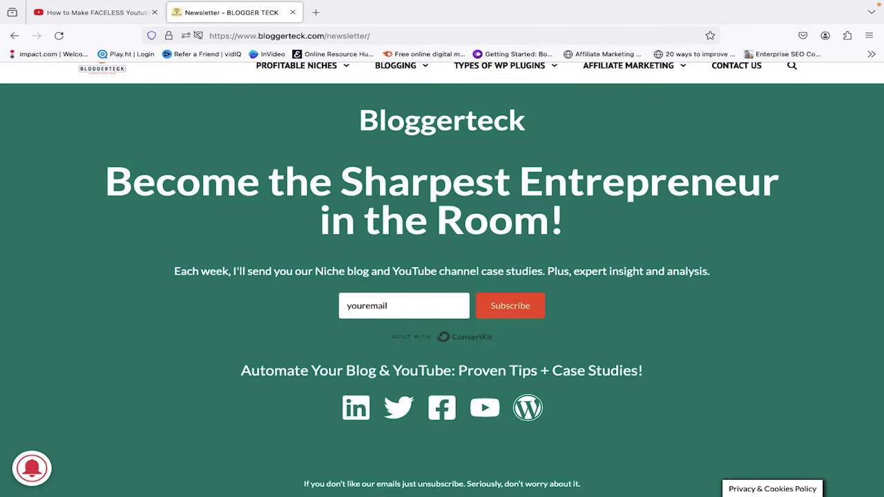
{"action": "type", "text": "@gmail.com"}
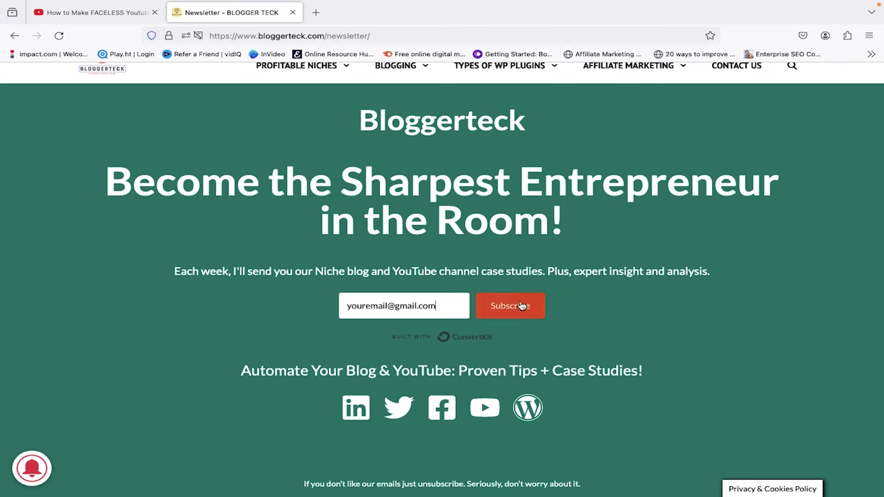
{"action": "scroll", "coordinate": [562, 230], "scroll_direction": "up", "scroll_amount": 1}
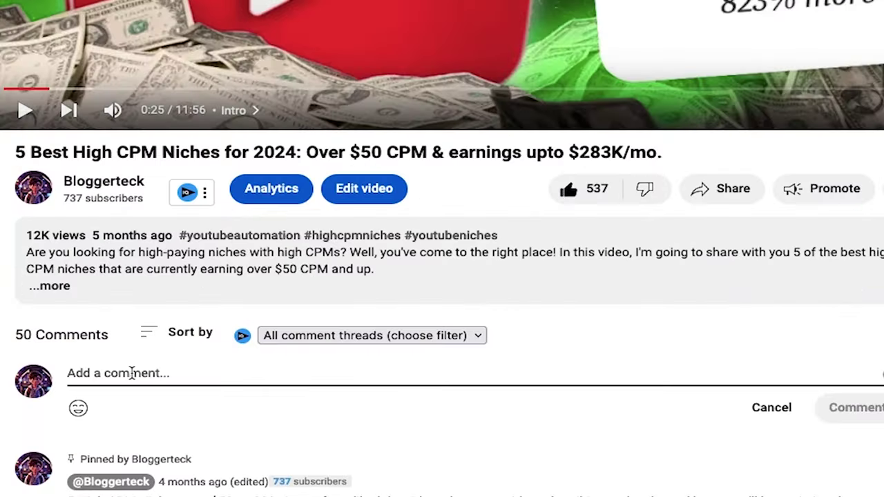
Begin typing the comment 'any suggestions? Drop here' under the video.
{"action": "type", "text": "any suggest"}
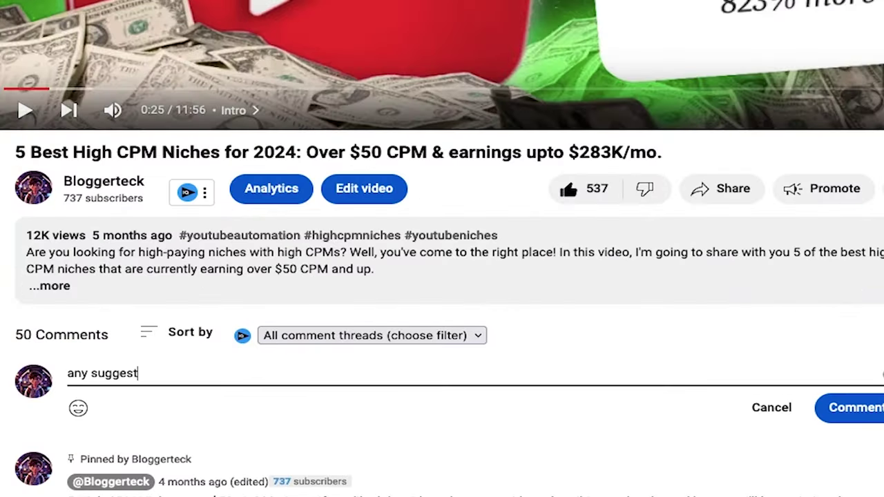